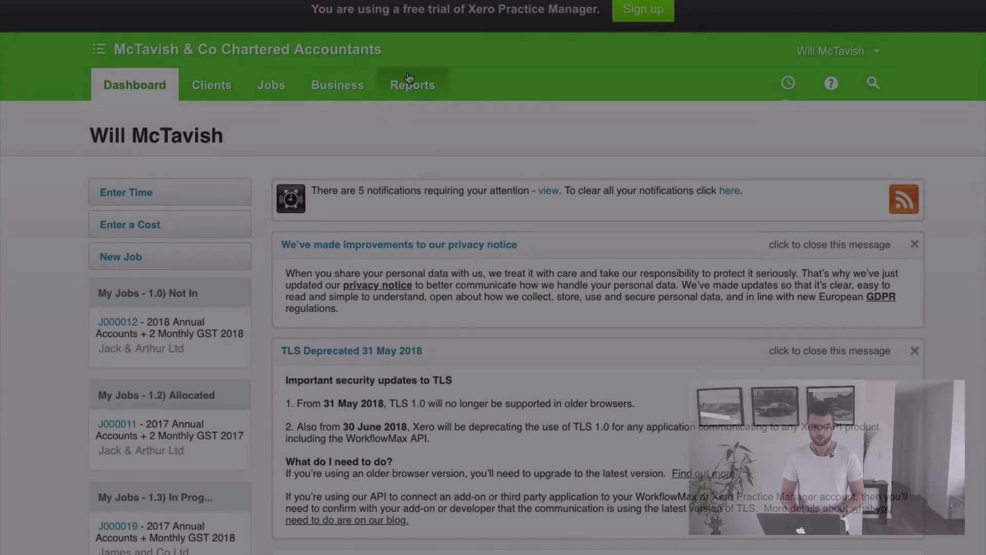
Go from the dashboard to Reports in the top navigation bar.
left_click(427, 155)
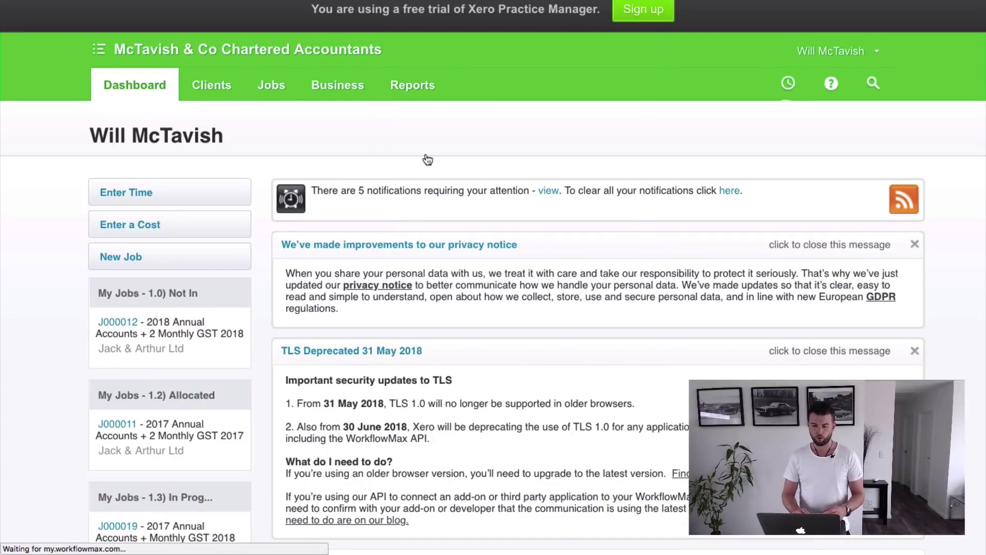
Switch to the Report Builder tab to reach the Create a Report form.
scroll(710, 240, "down", 4)
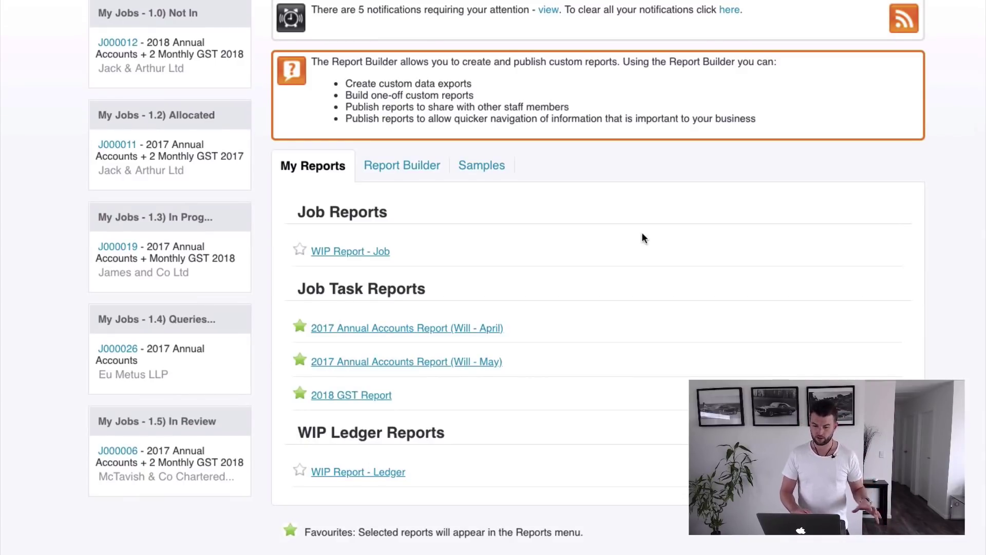
left_click(413, 170)
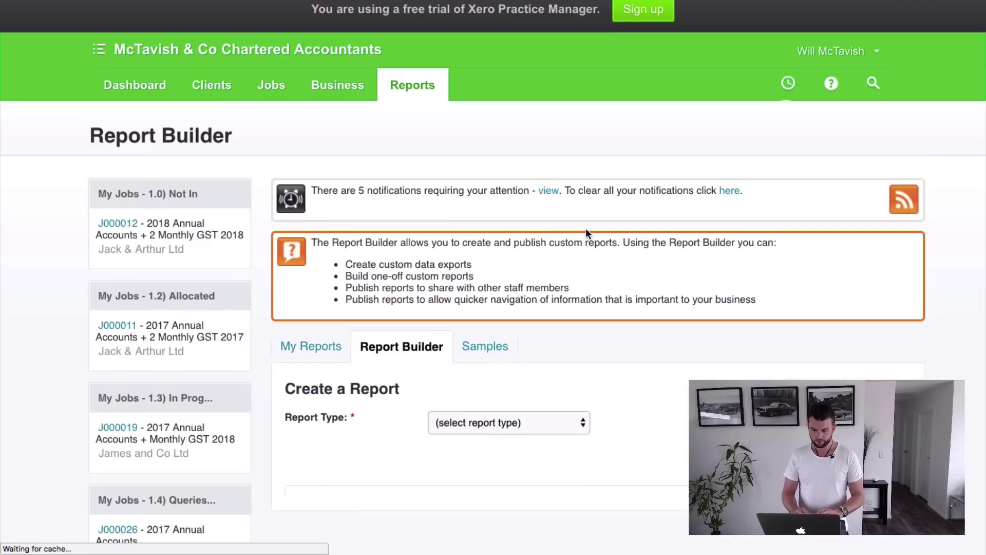
scroll(585, 228, "down", 3)
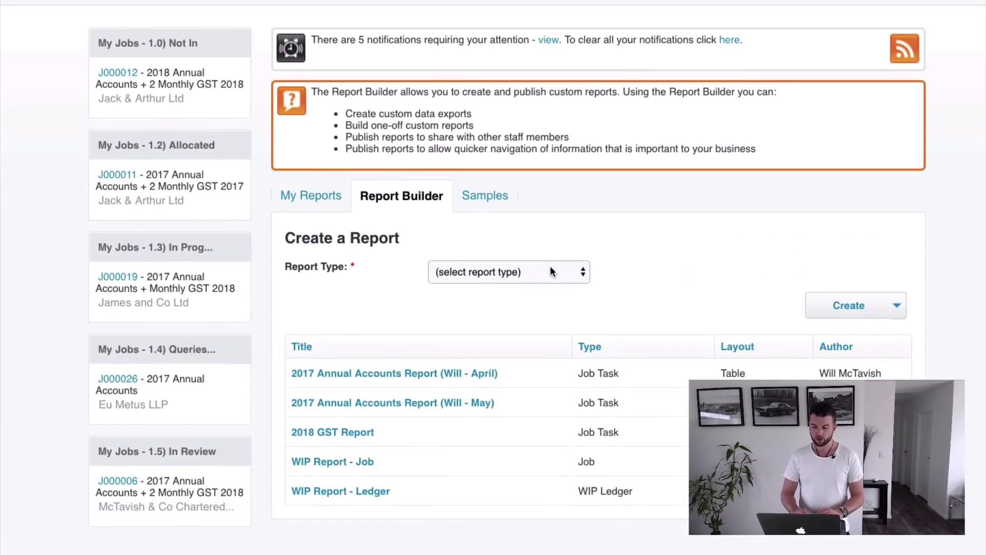
Choose Job as the report type and create the report.
left_click(550, 263)
scroll(547, 288, "down", 10)
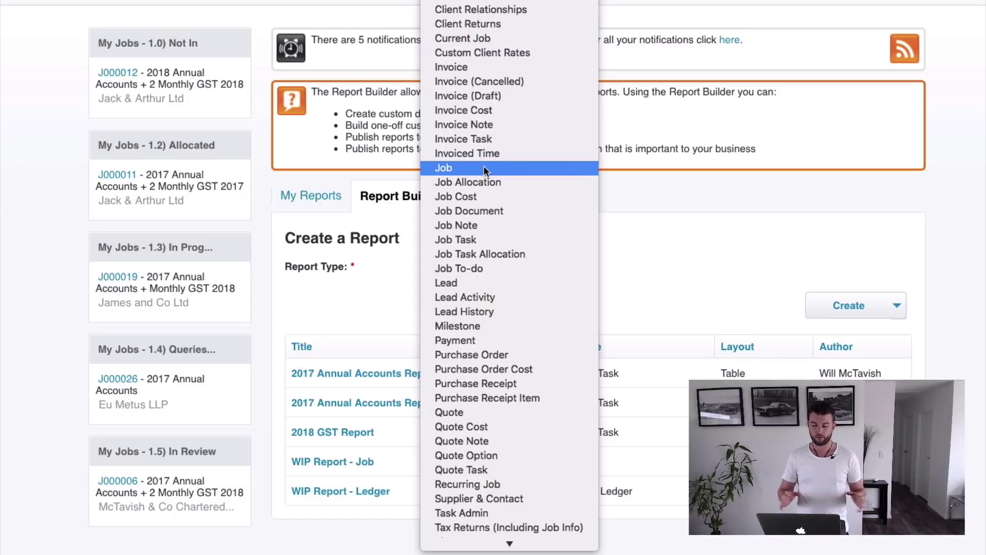
scroll(480, 324, "down", 3)
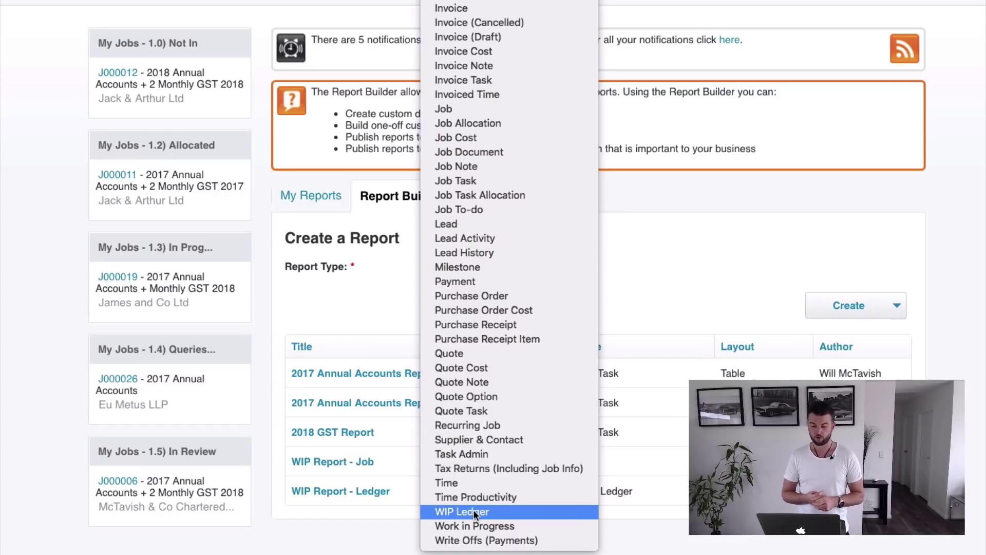
scroll(489, 193, "up", 3)
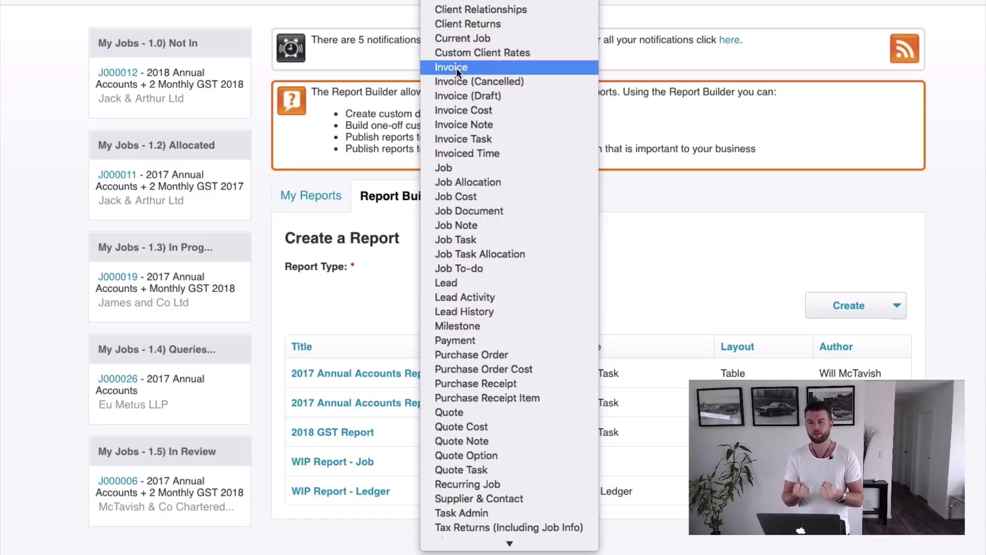
left_click(473, 167)
left_click(850, 307)
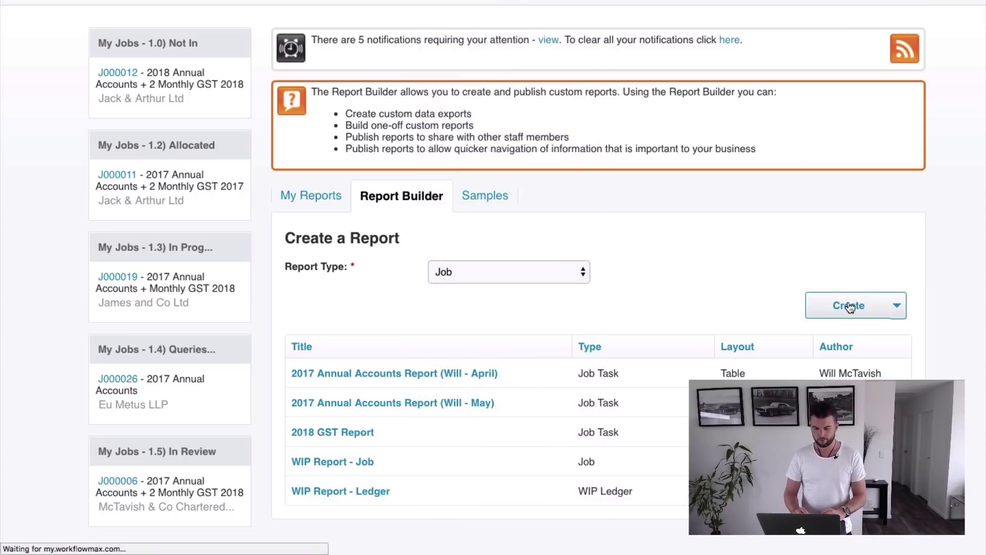
Replace the default 'Job Report' title with 'Test Report'.
left_click(469, 270)
key("alt+shift+Left")
key("alt+shift+Left")
type("Test Report")
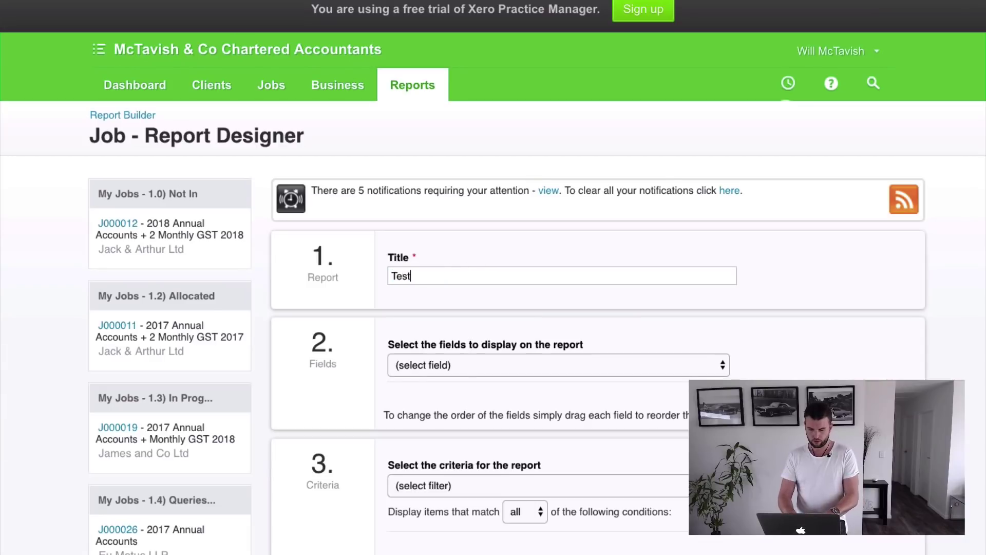
scroll(631, 321, "down", 1)
scroll(631, 318, "down", 3)
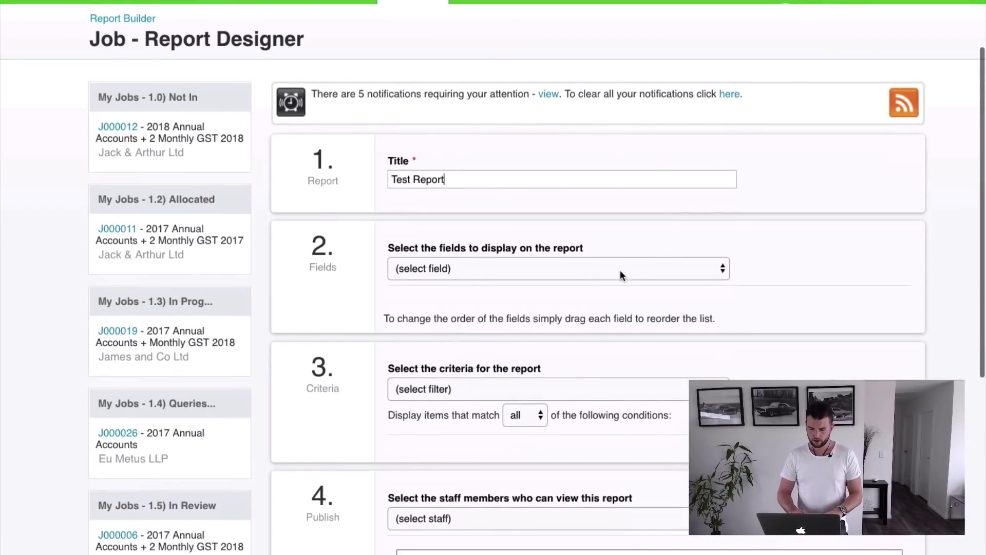
left_click(624, 265)
scroll(596, 322, "down", 10)
scroll(596, 323, "down", 10)
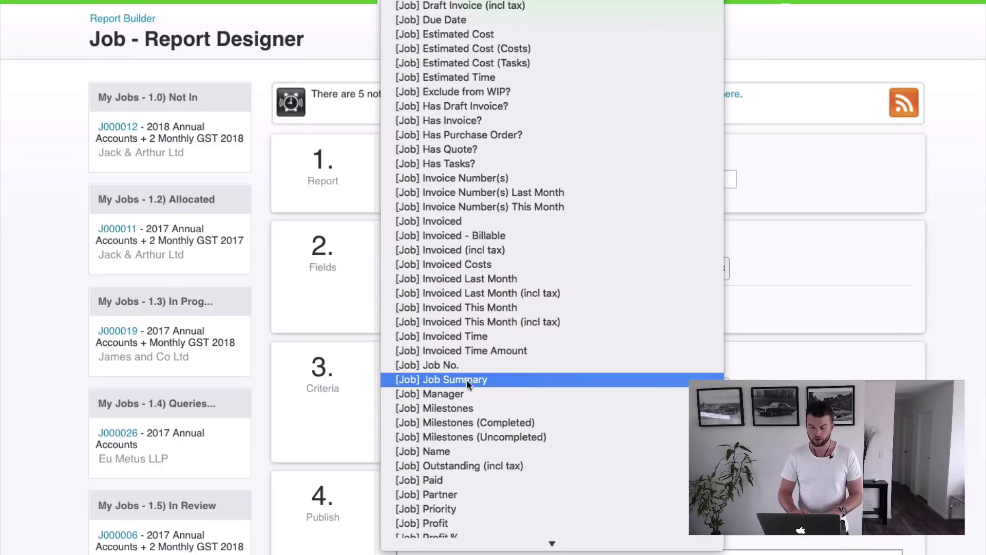
Add Job Summary, Billable and Actual Cost as report fields.
left_click(450, 379)
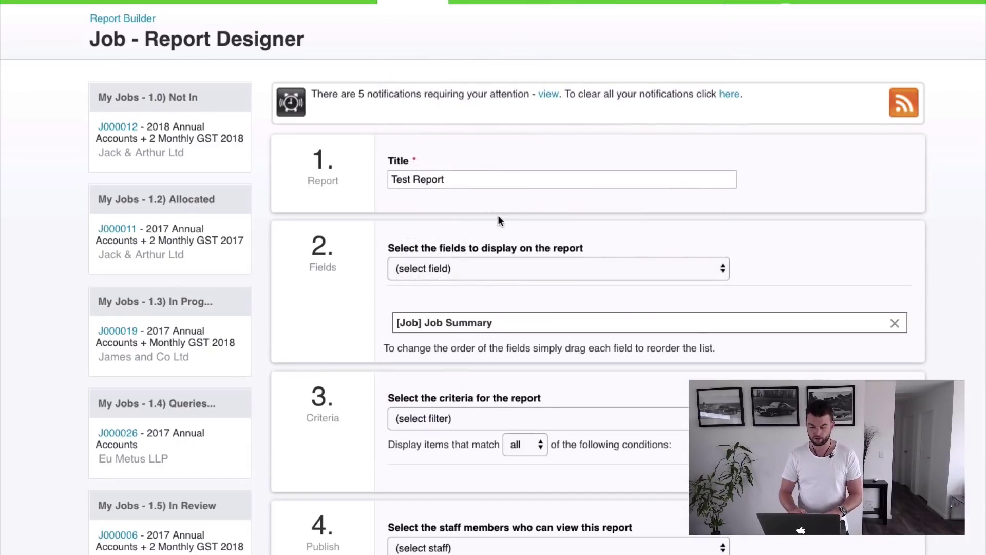
left_click(456, 268)
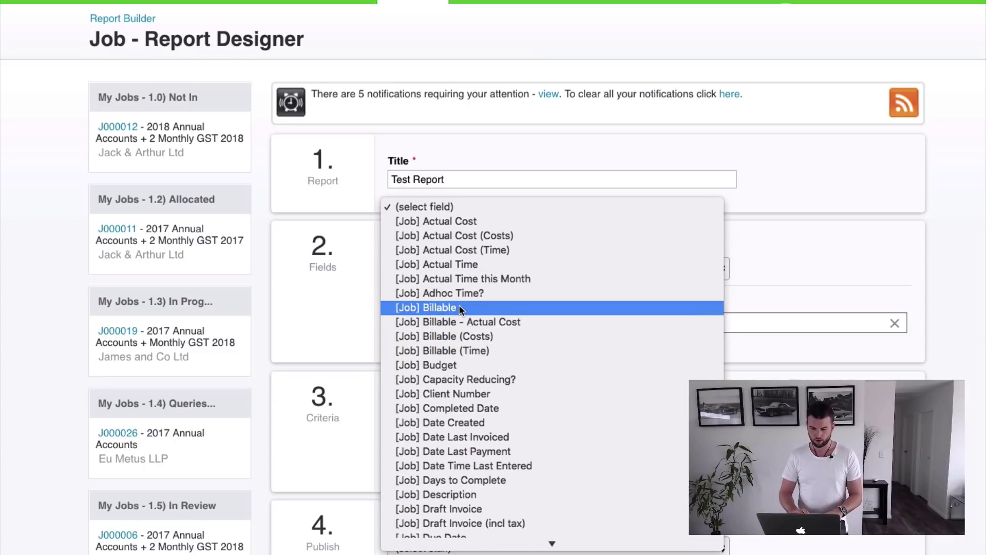
left_click(458, 304)
left_click(494, 264)
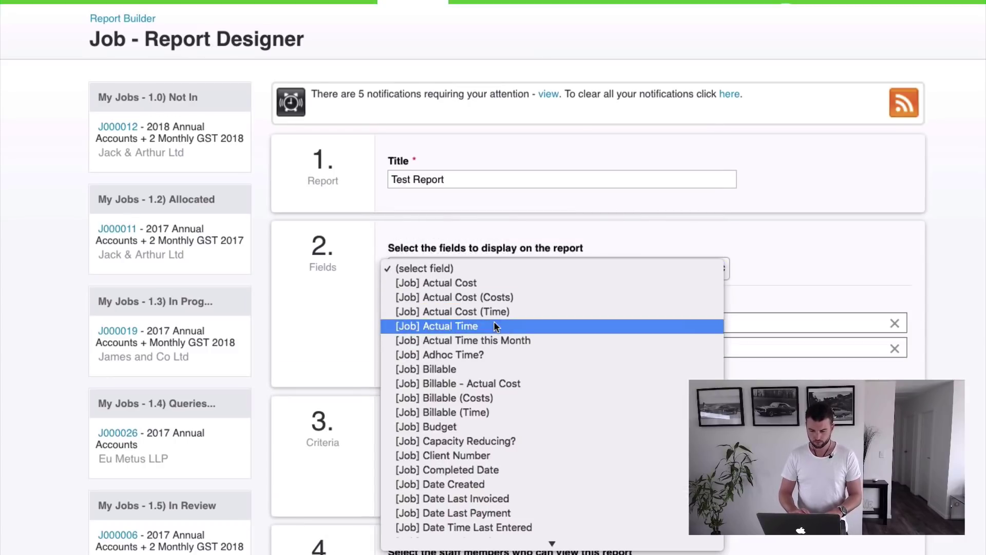
scroll(494, 326, "down", 5)
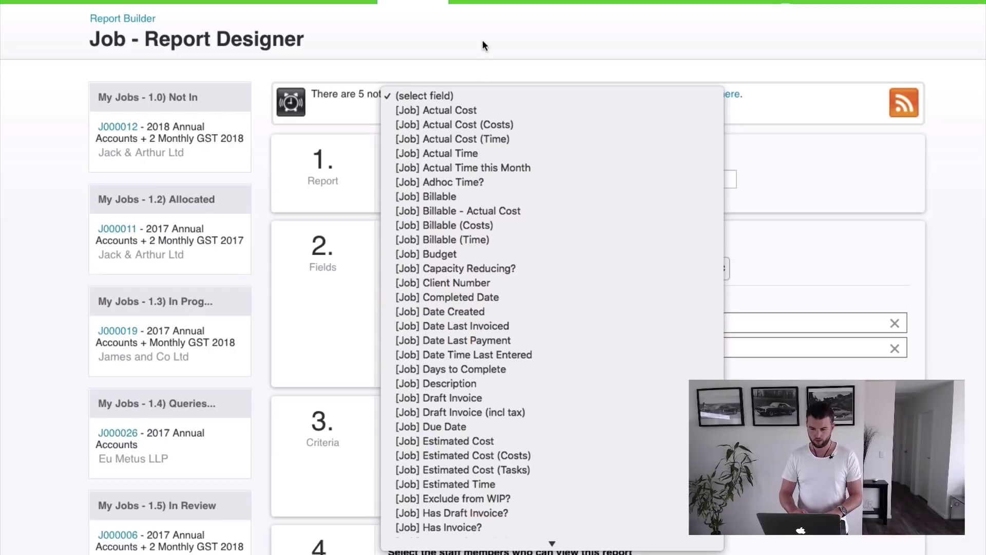
left_click(467, 109)
Add Invoiced and Profit as report fields.
left_click(458, 269)
scroll(464, 455, "down", 5)
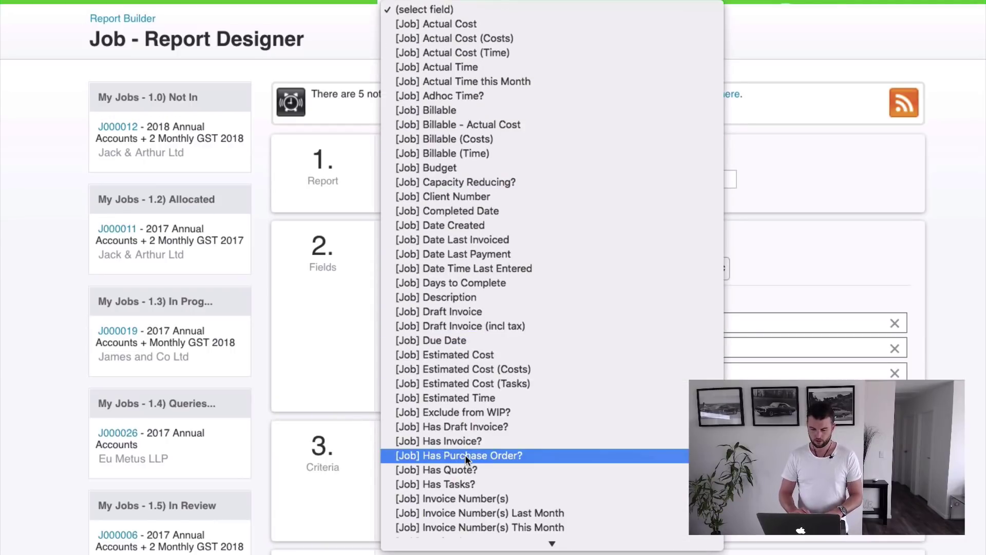
scroll(480, 237, "down", 8)
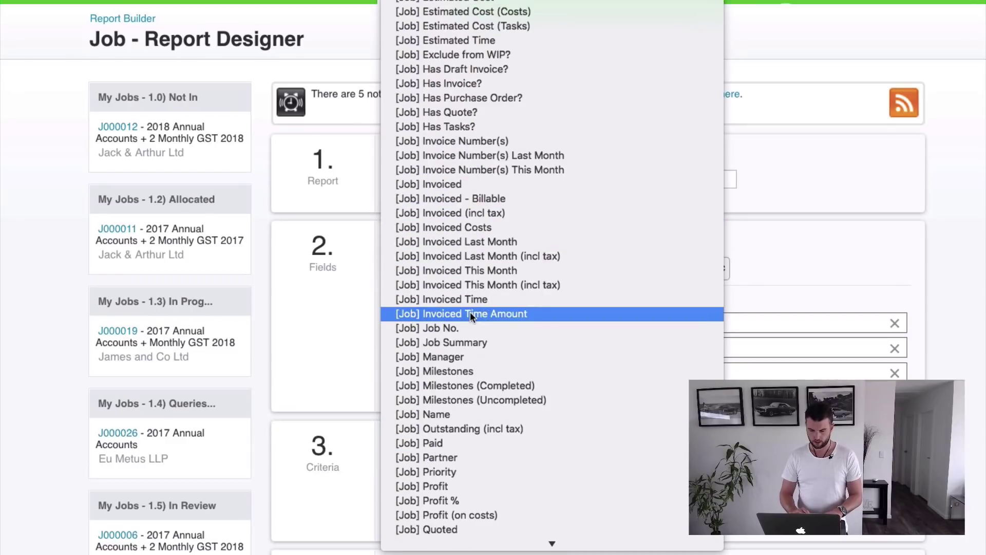
scroll(464, 321, "down", 3)
scroll(460, 394, "down", 8)
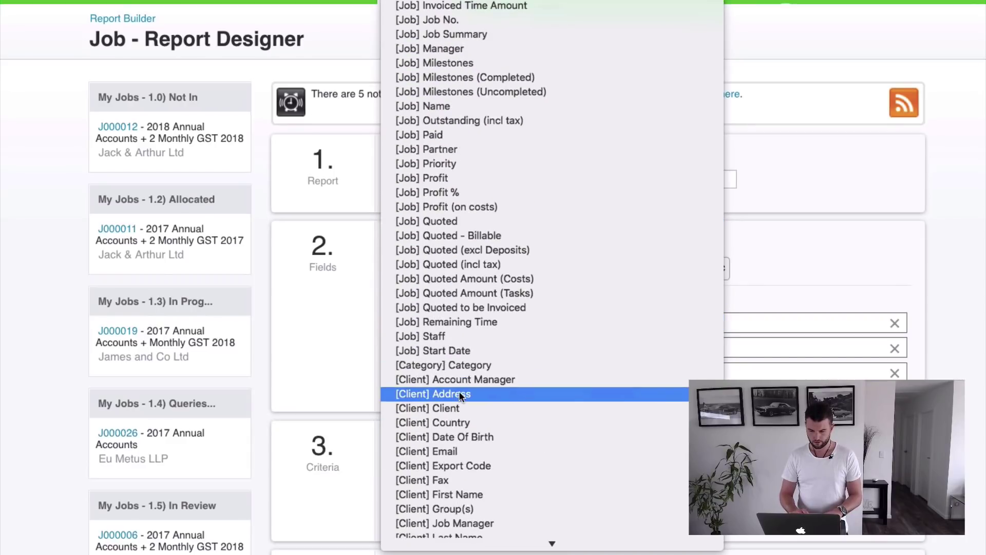
scroll(458, 240, "up", 5)
scroll(458, 239, "up", 3)
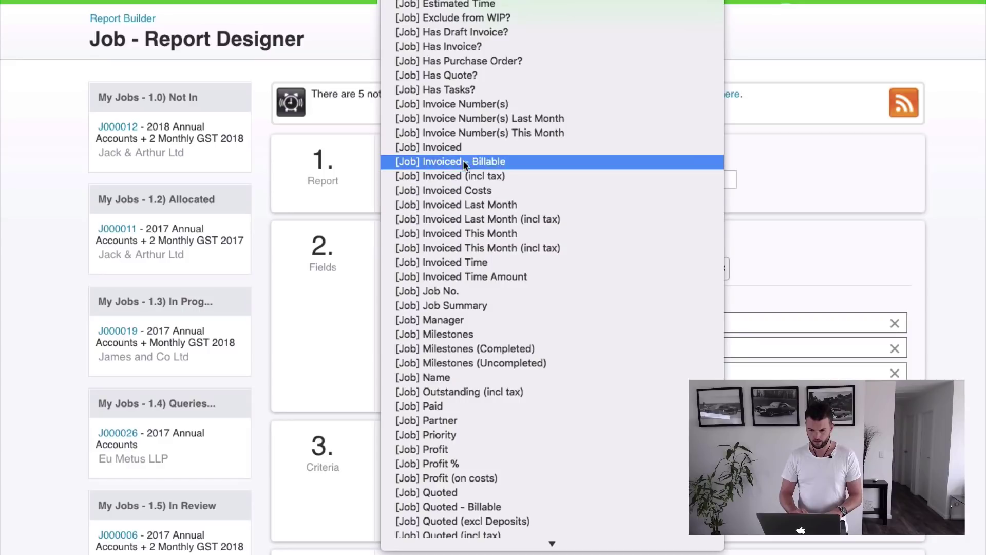
left_click(456, 151)
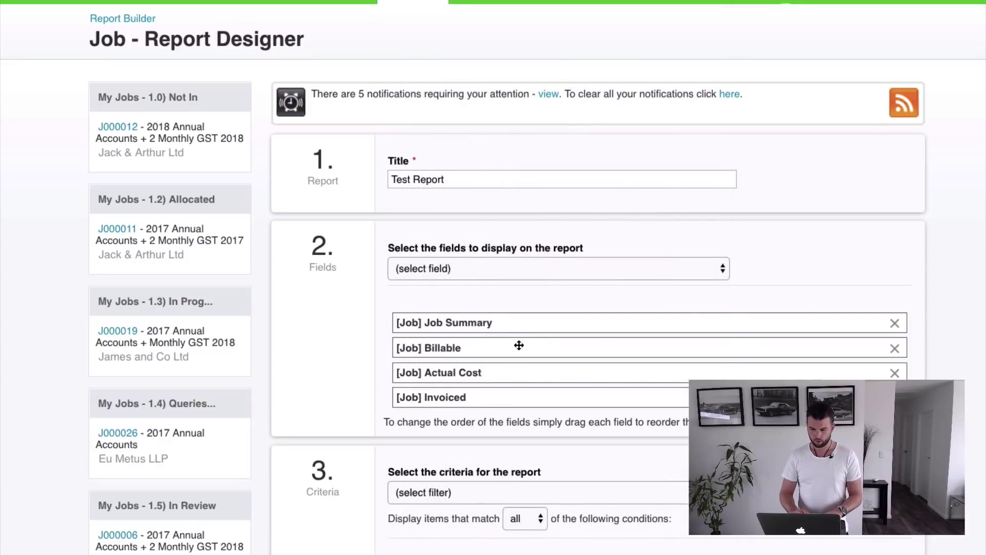
left_click(482, 272)
scroll(474, 424, "down", 15)
scroll(474, 424, "down", 5)
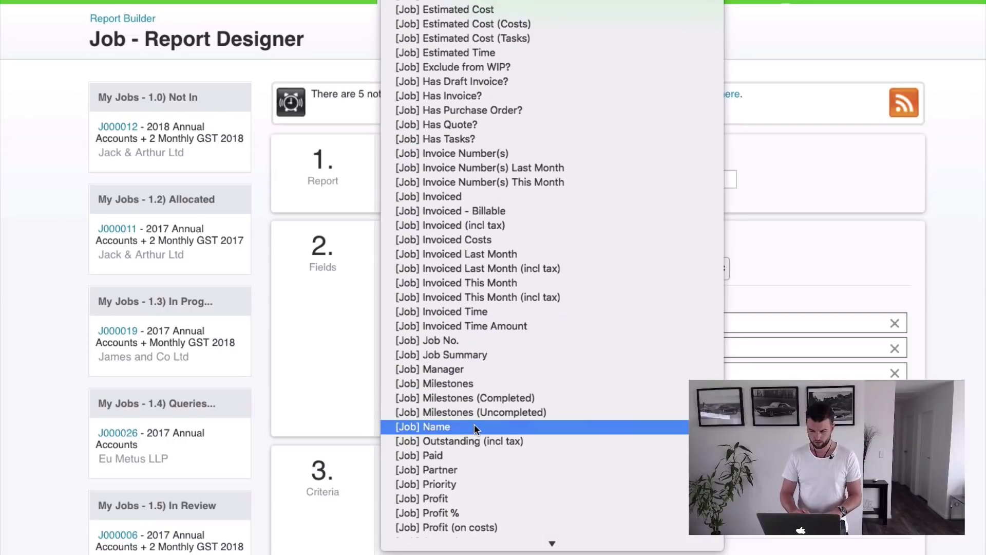
left_click(445, 497)
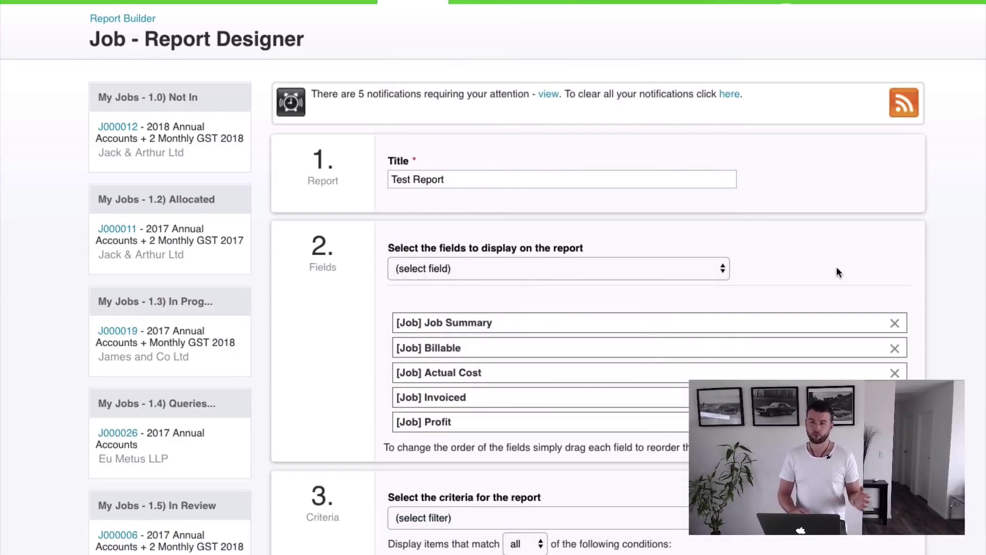
scroll(836, 266, "down", 10)
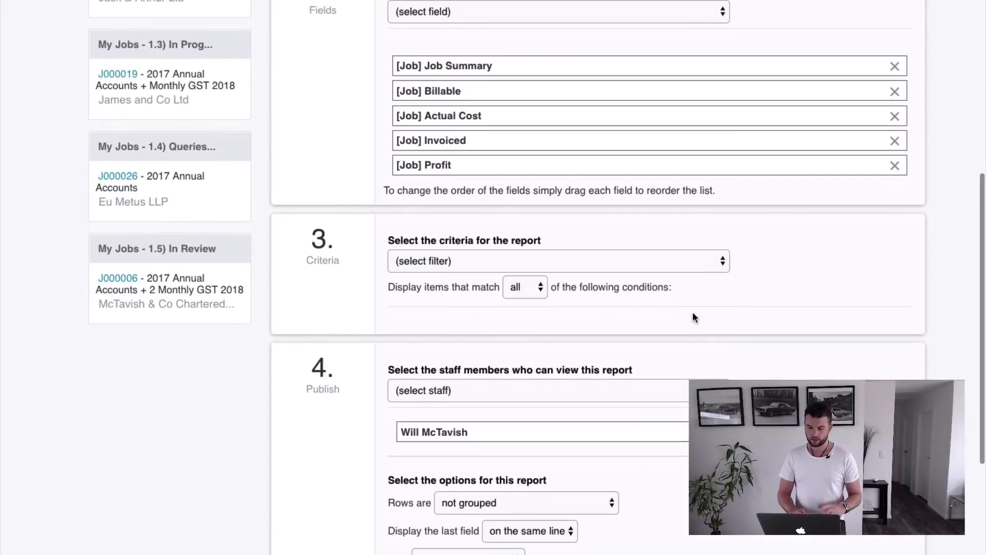
scroll(692, 255, "up", 6)
Add Client as a field and drag it to the top of the list.
left_click(489, 164)
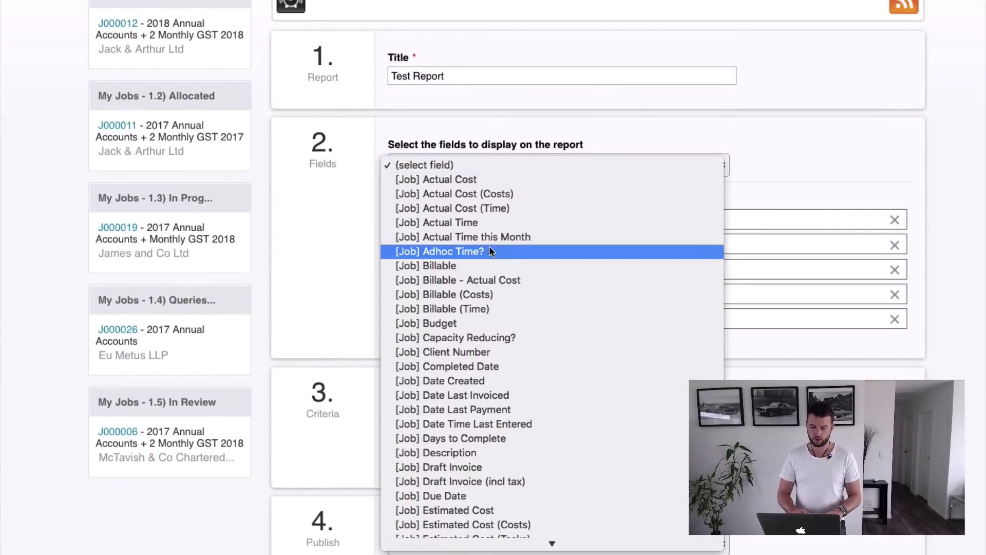
scroll(489, 246, "down", 5)
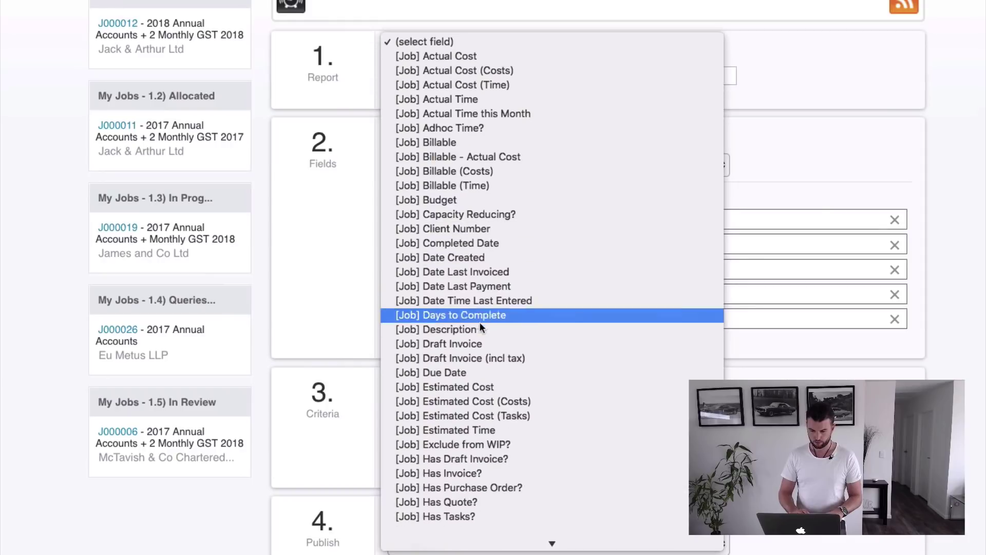
scroll(480, 322, "down", 20)
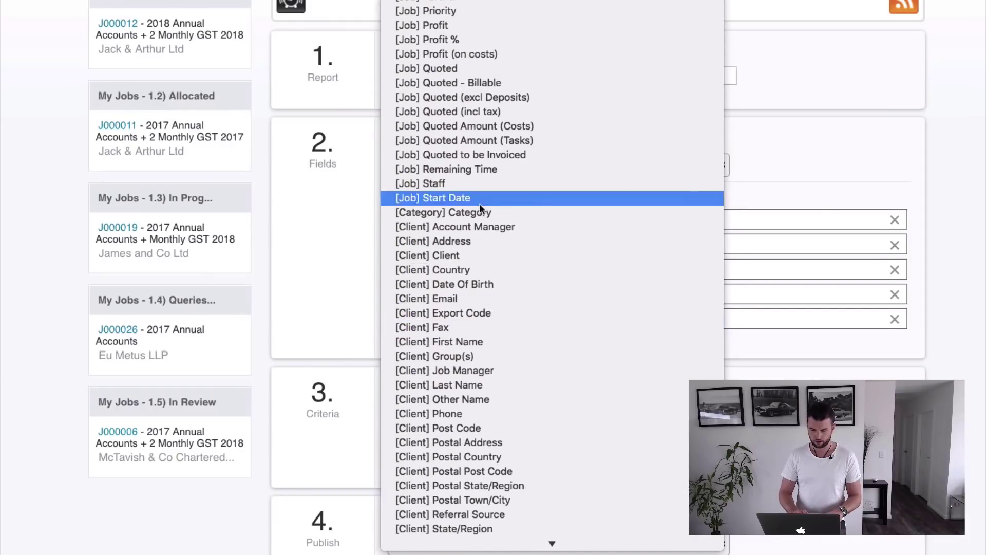
left_click(470, 254)
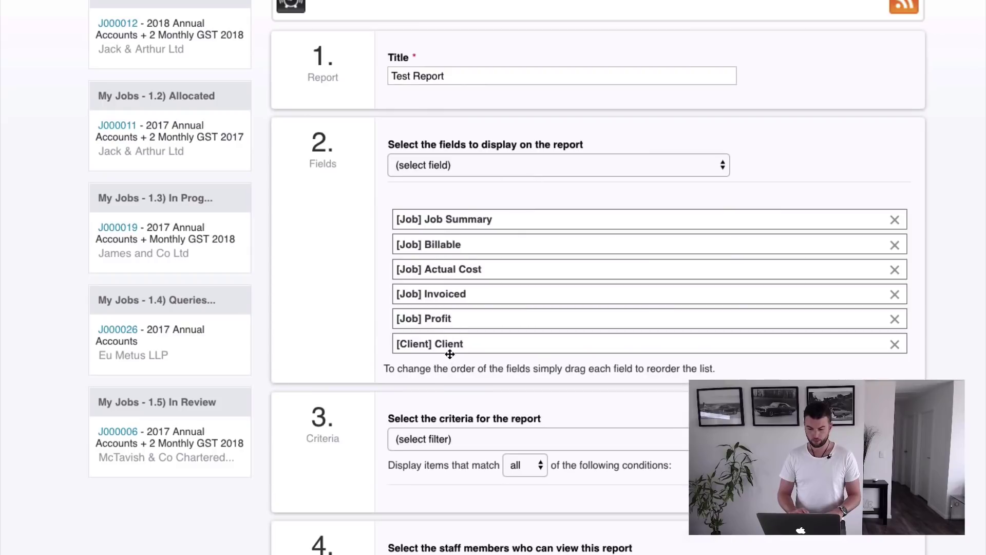
left_click_drag(447, 342, 437, 204)
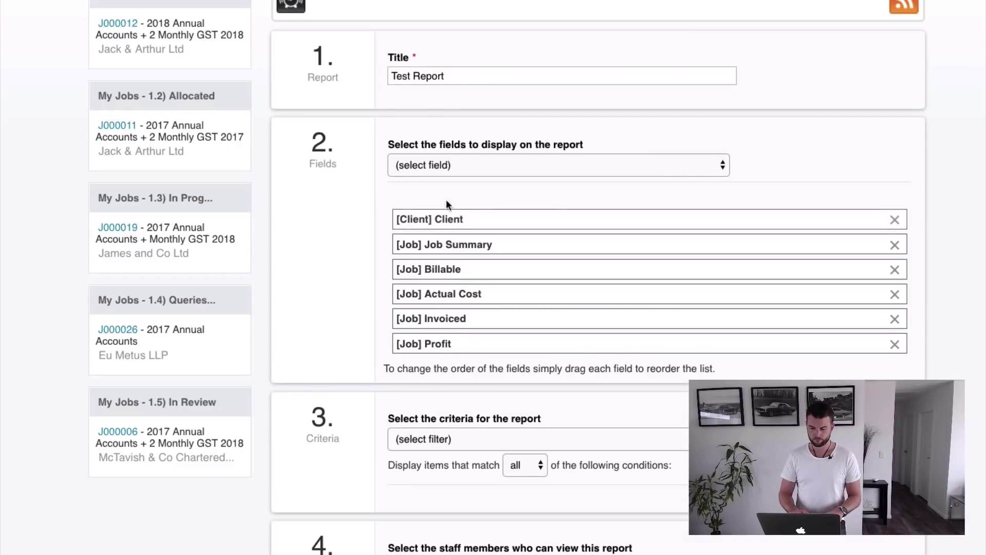
scroll(529, 192, "down", 5)
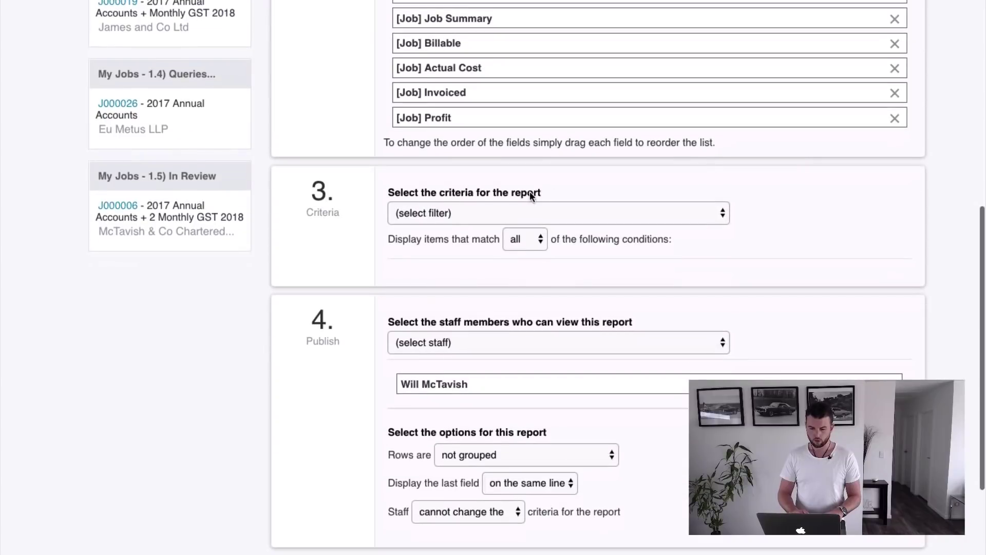
Add a [State] State criterion set to 'excludes'.
left_click(551, 214)
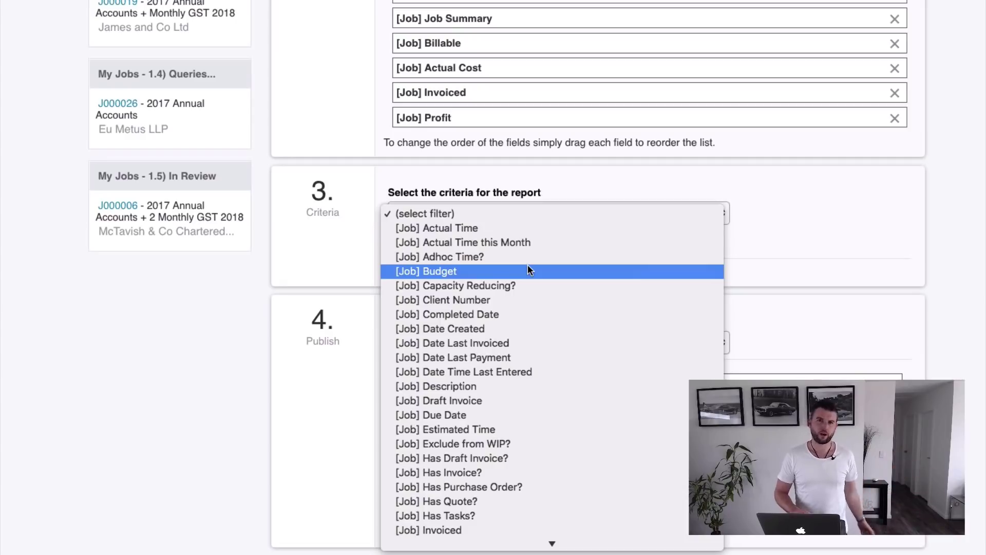
scroll(528, 264, "down", 15)
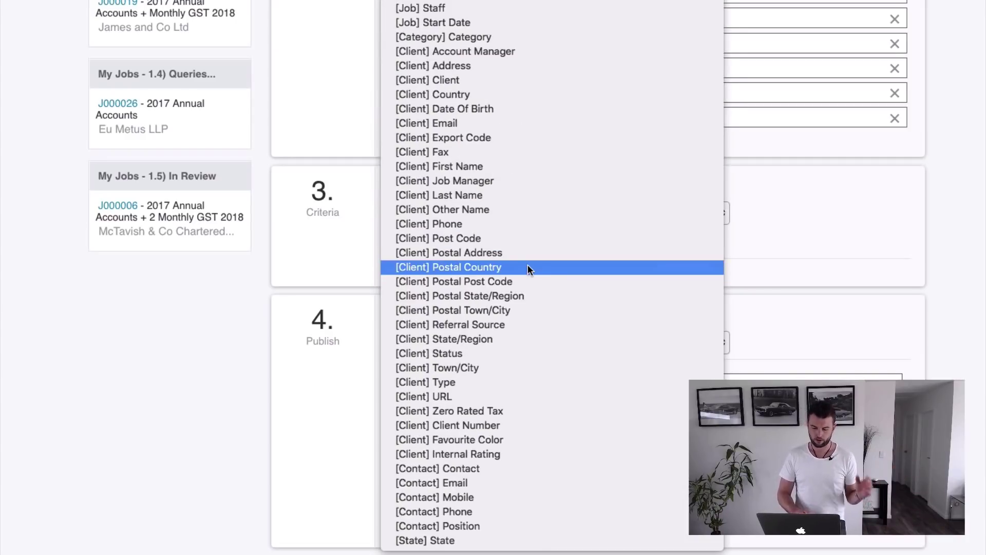
left_click(439, 541)
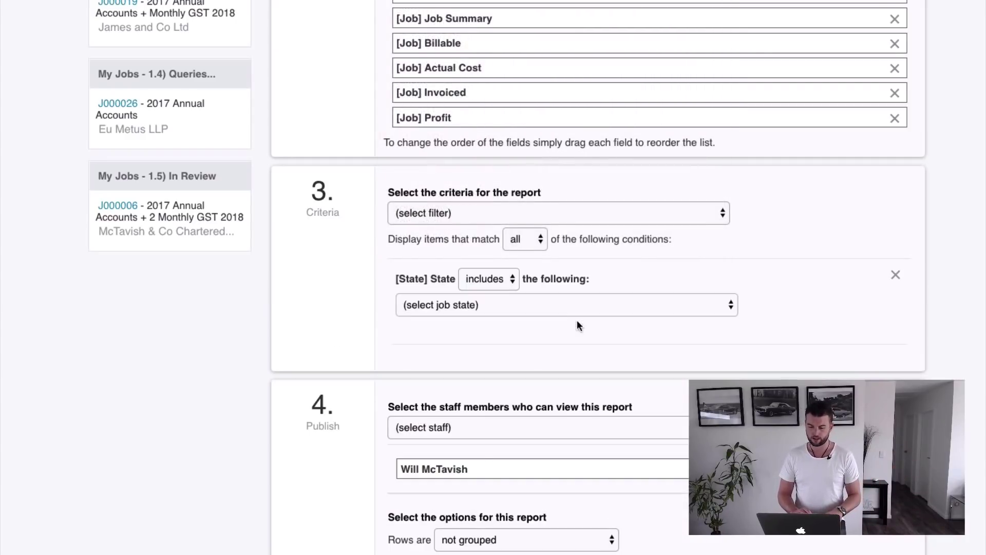
scroll(560, 294, "down", 3)
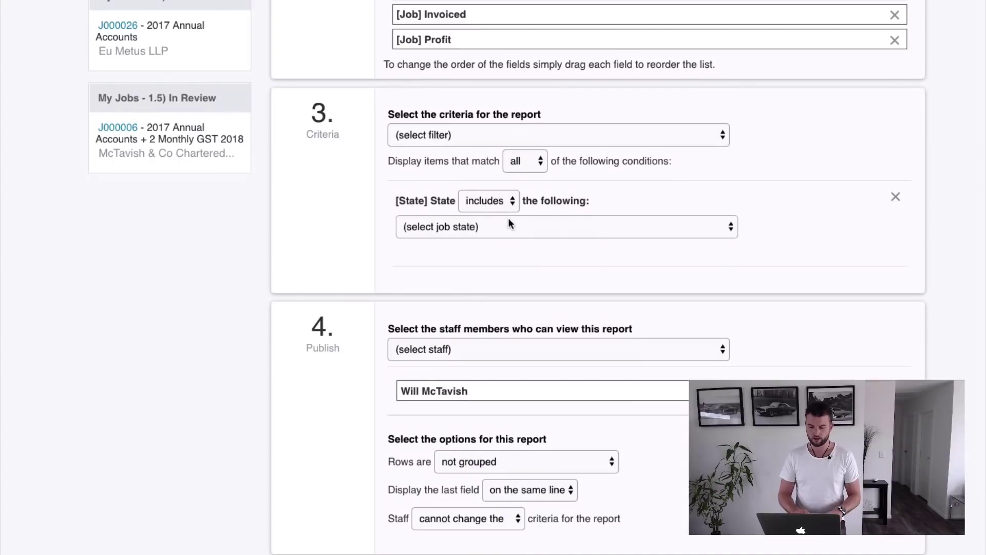
left_click(491, 201)
left_click(492, 212)
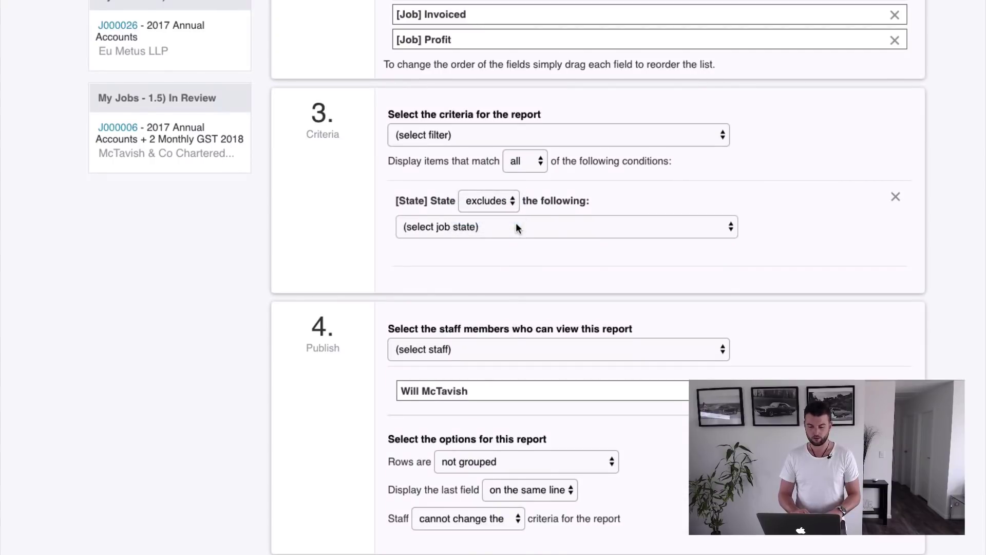
Exclude Cancelled, On Hold, 3.0) Internal Job, 1.9) and 2.3) Completed/Archived states.
left_click(516, 227)
left_click(436, 472)
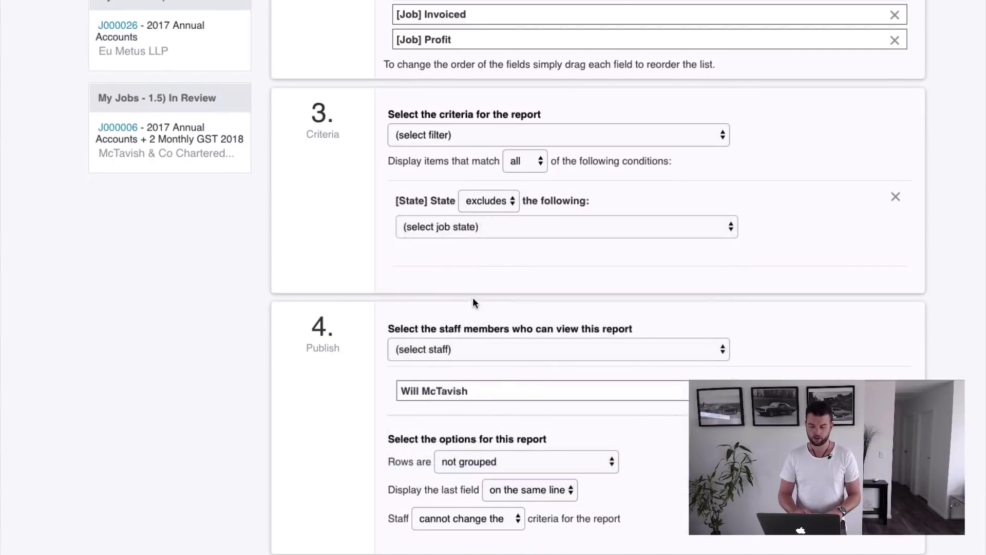
left_click(456, 230)
left_click(463, 217)
left_click(460, 229)
left_click(449, 454)
left_click(482, 233)
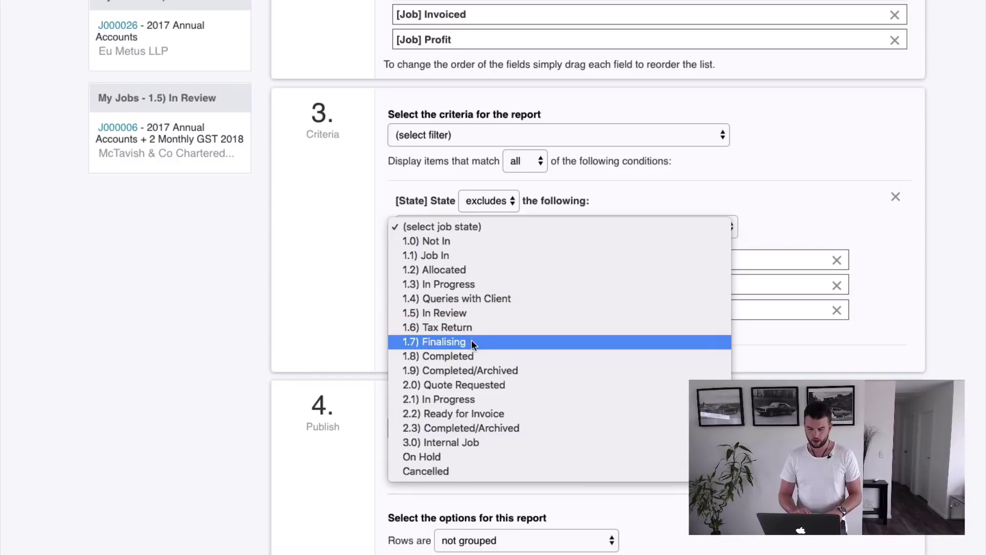
left_click(476, 364)
left_click(477, 226)
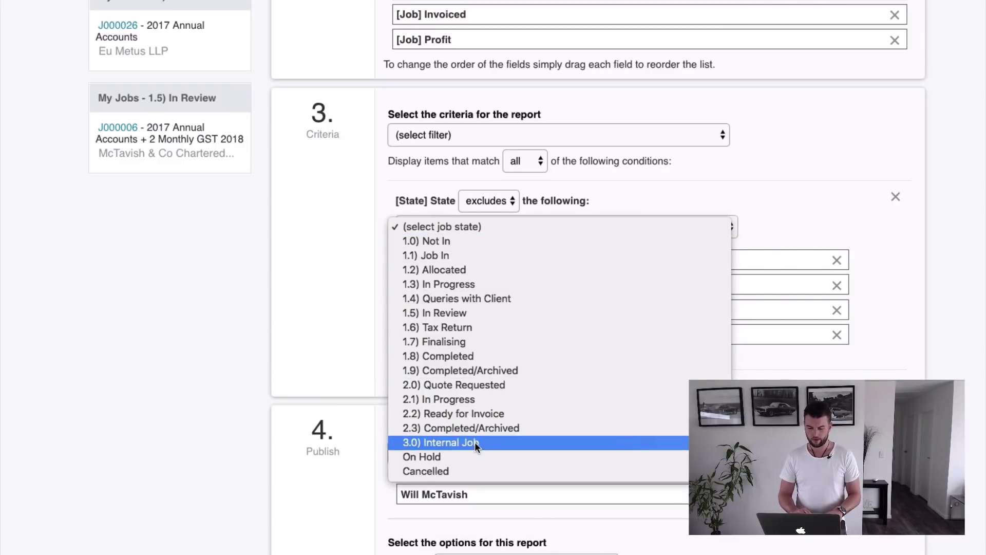
left_click(474, 429)
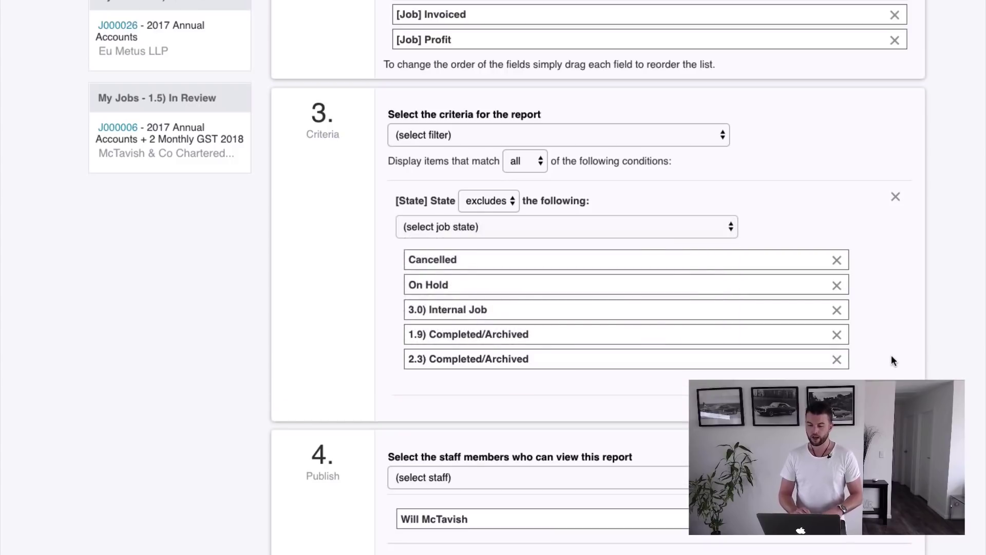
scroll(892, 354, "down", 5)
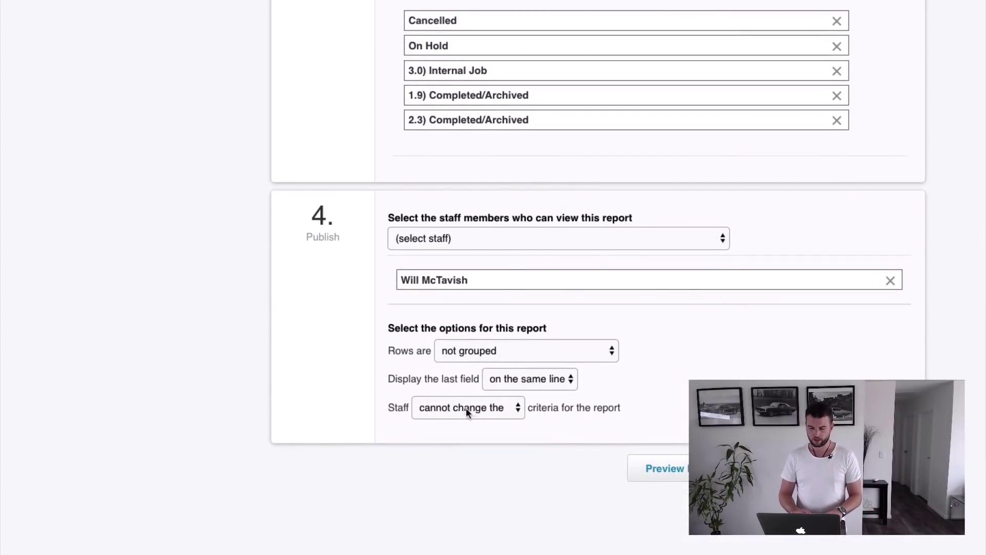
left_click(442, 231)
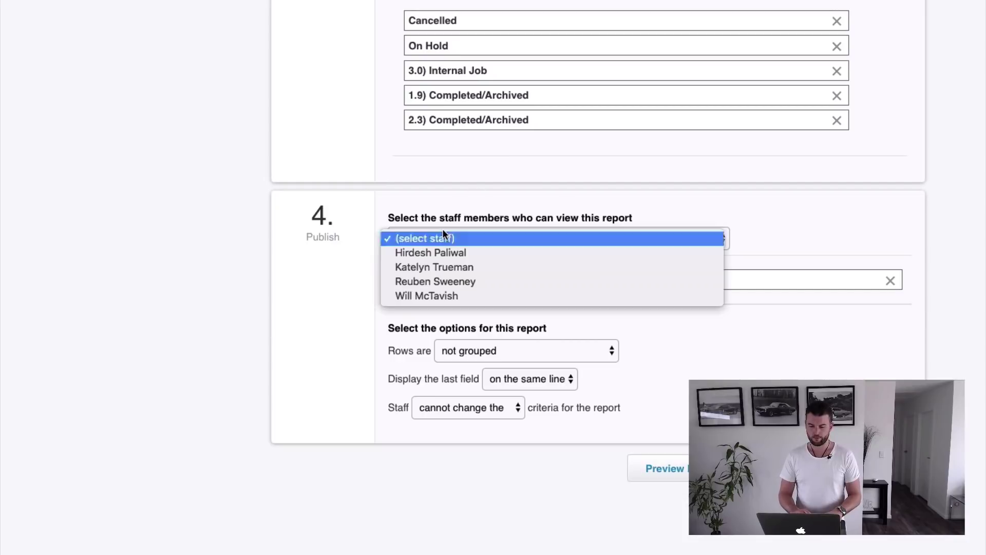
left_click(308, 282)
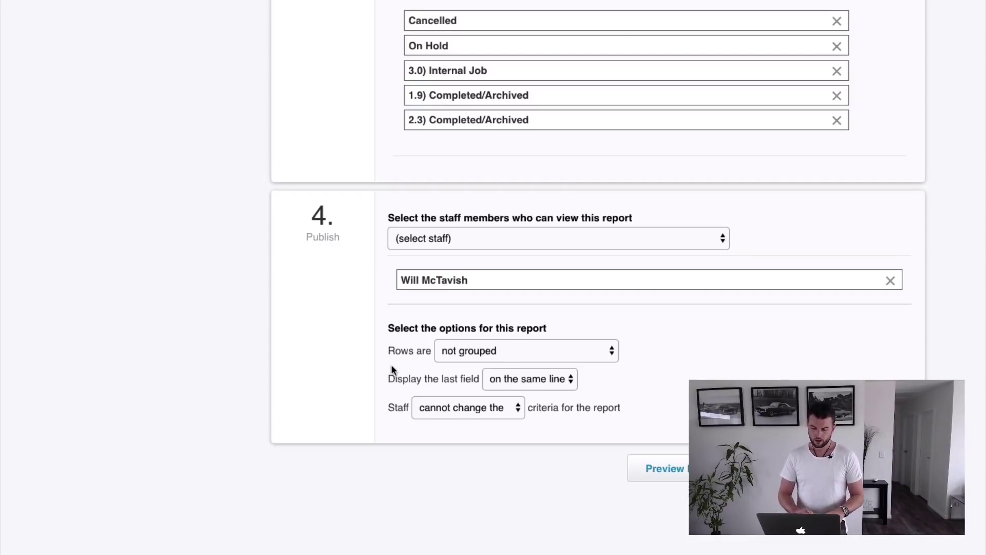
left_click_drag(395, 350, 431, 351)
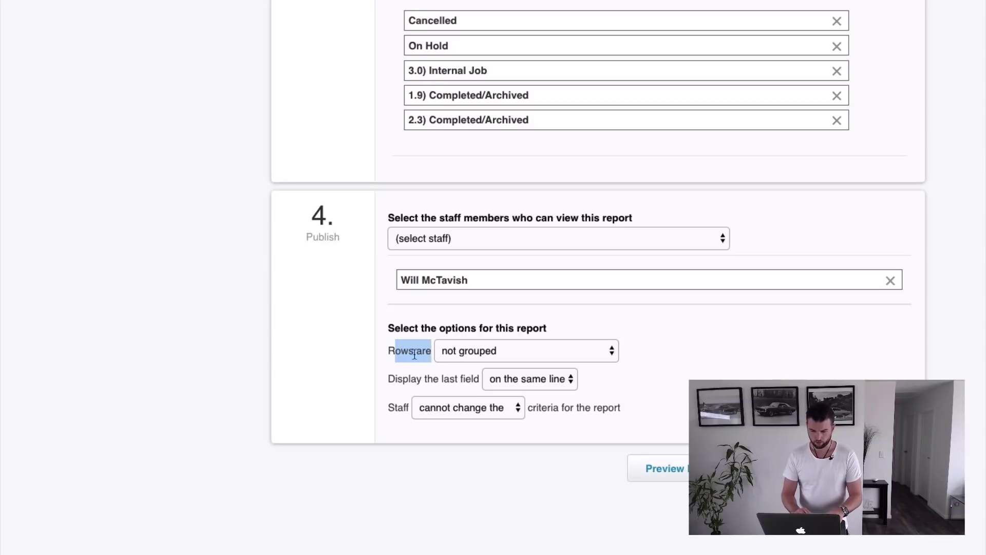
left_click(407, 356)
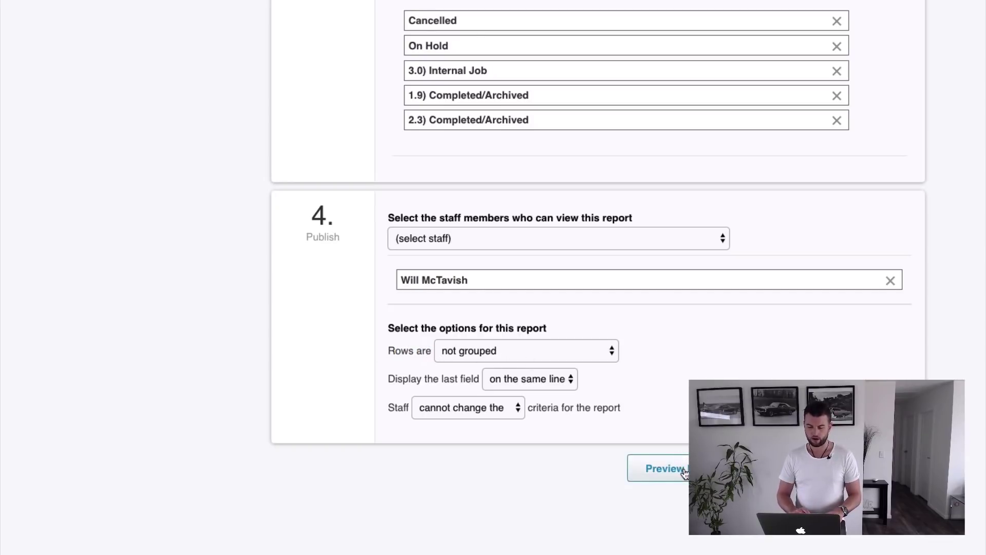
left_click(666, 468)
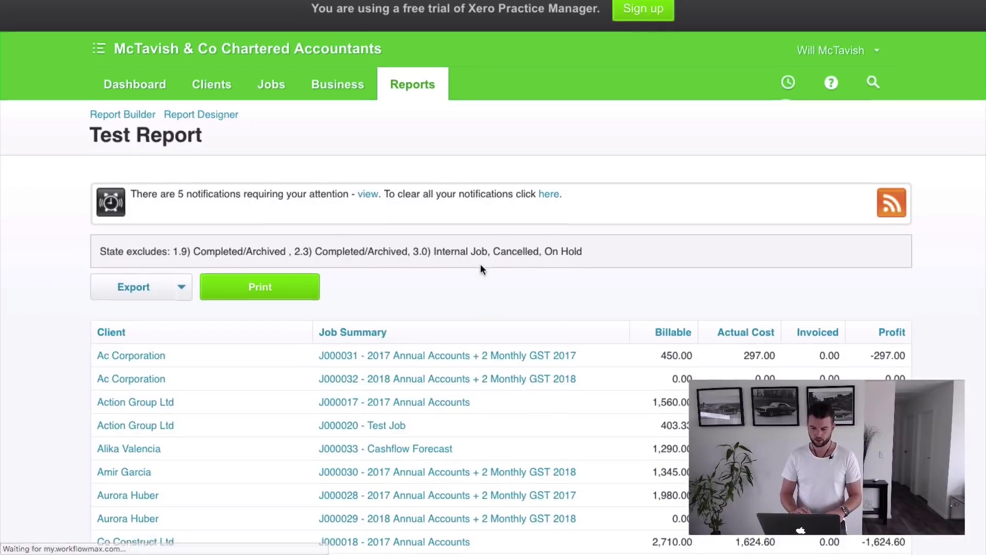
scroll(480, 264, "down", 3)
scroll(482, 271, "down", 1)
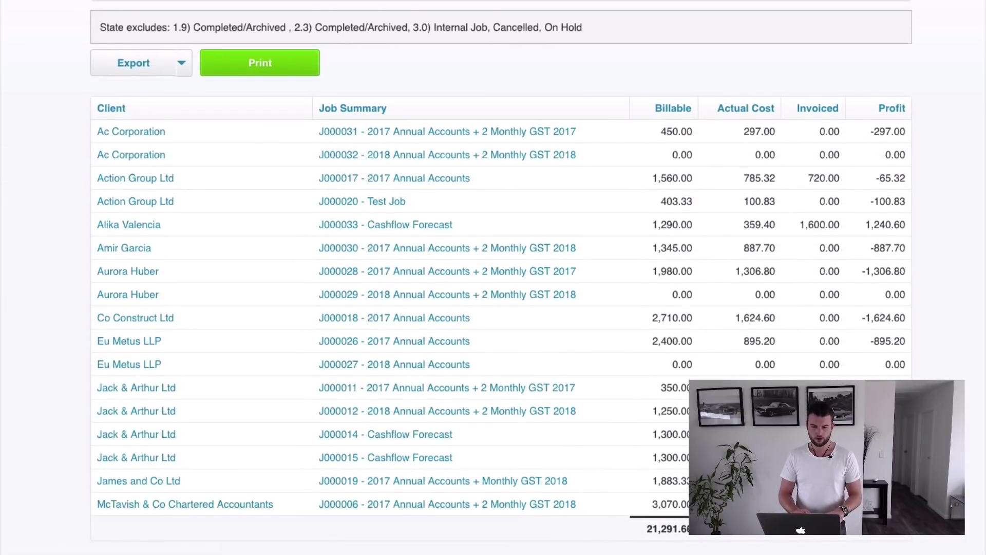
key("super+bracketleft")
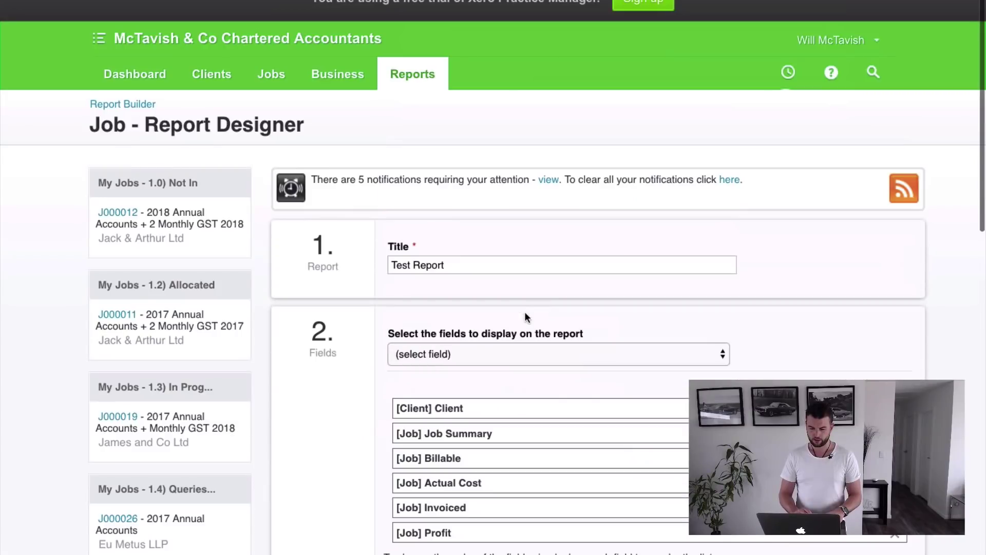
Set rows to 'grouped/sub totalled by the first field' (Client) and preview the report.
scroll(525, 313, "down", 15)
left_click(495, 343)
left_click(489, 368)
scroll(721, 363, "up", 5)
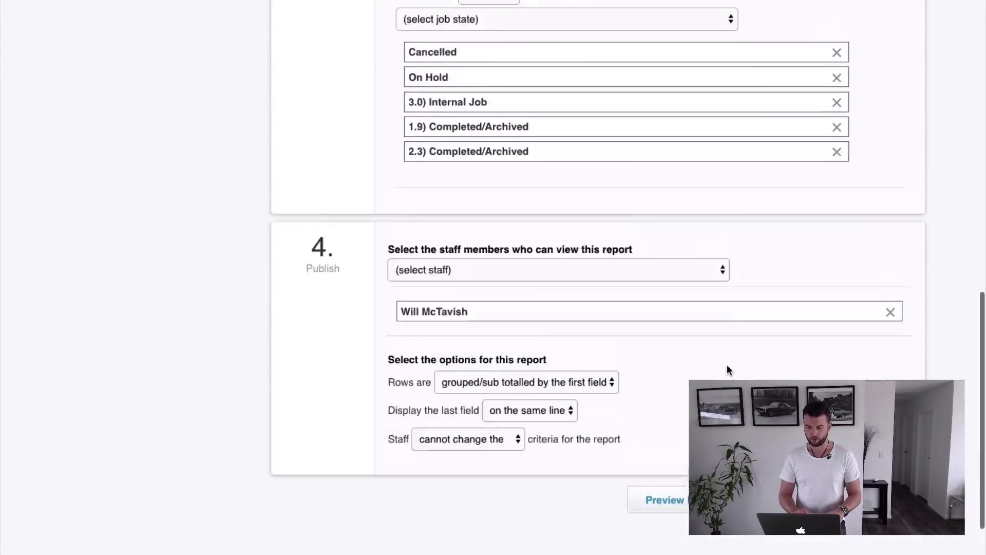
scroll(487, 221, "up", 8)
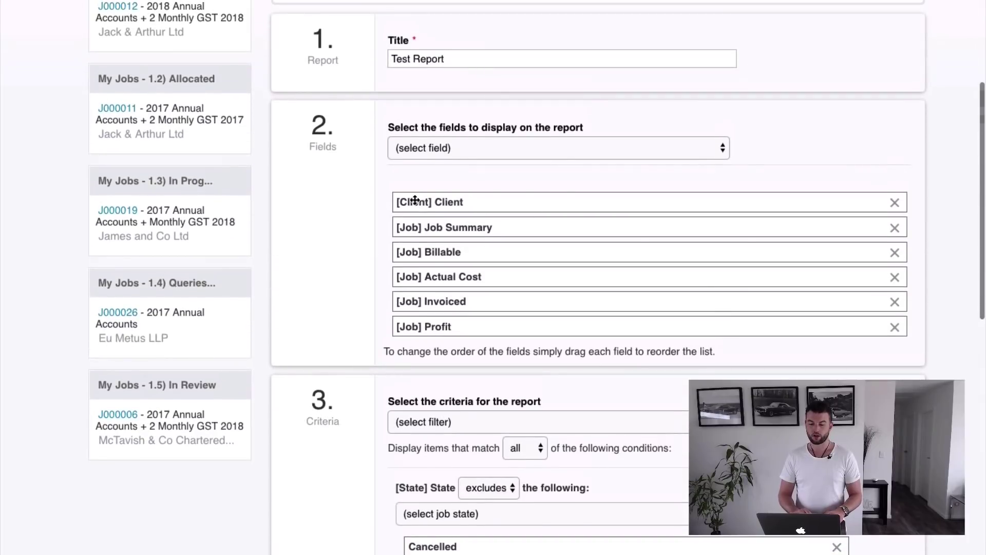
scroll(697, 303, "down", 5)
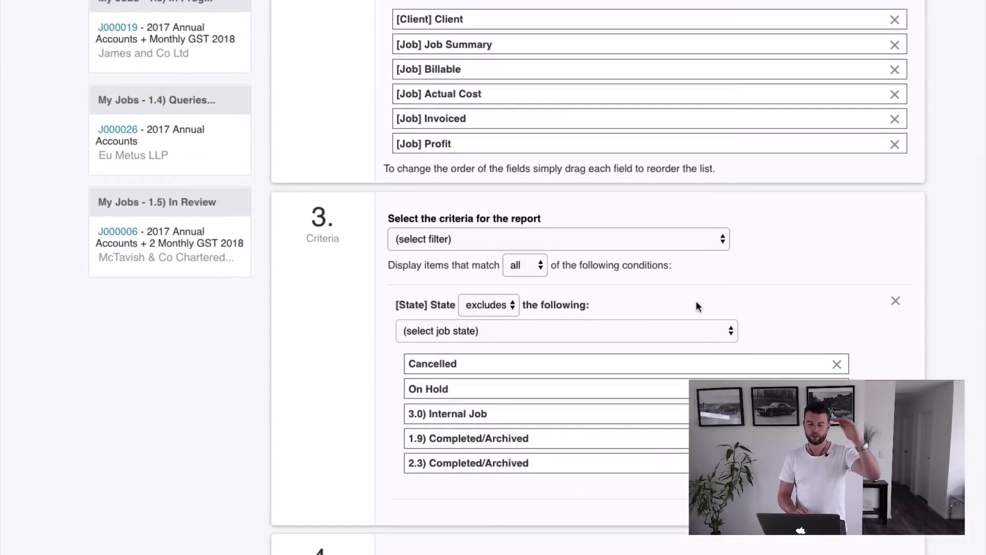
scroll(695, 301, "down", 7)
scroll(755, 322, "up", 1)
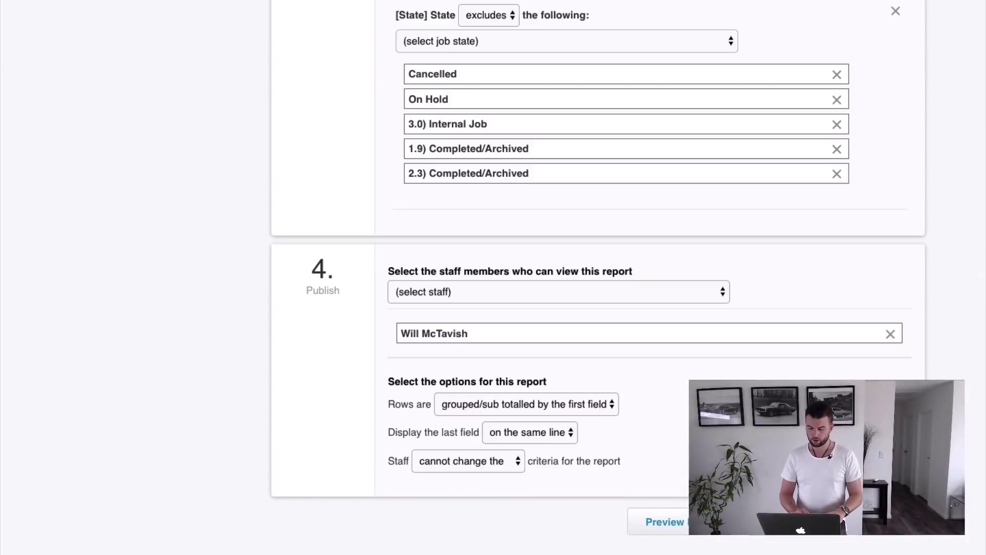
left_click(704, 521)
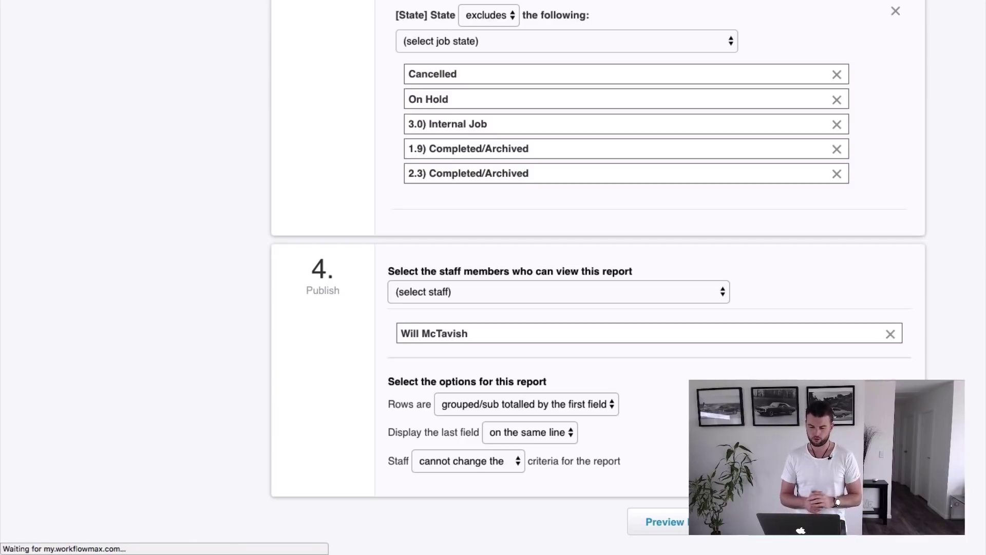
Review the client subtotals down to grand totals of 21,291.66 billable and -3,878.18 profit.
scroll(614, 347, "down", 2)
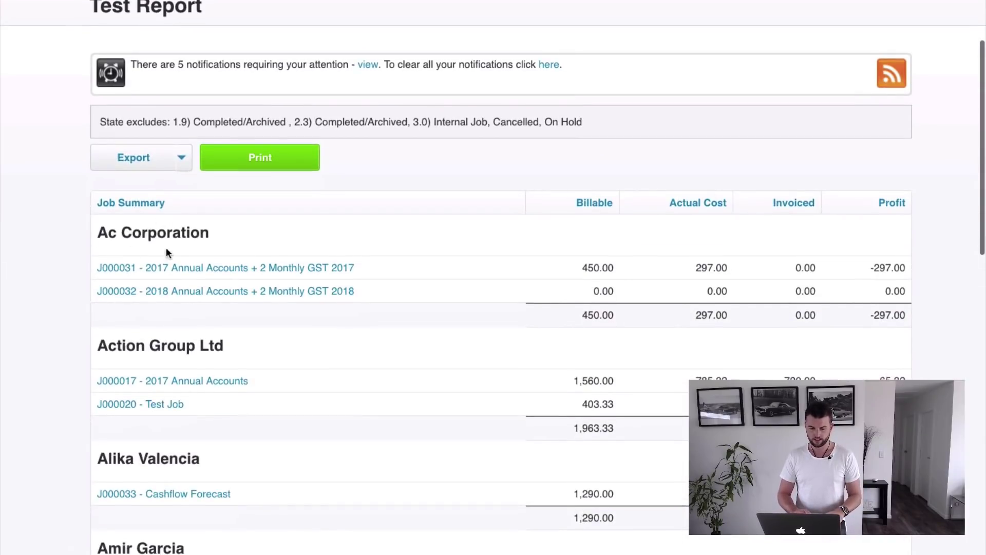
scroll(474, 331, "down", 2)
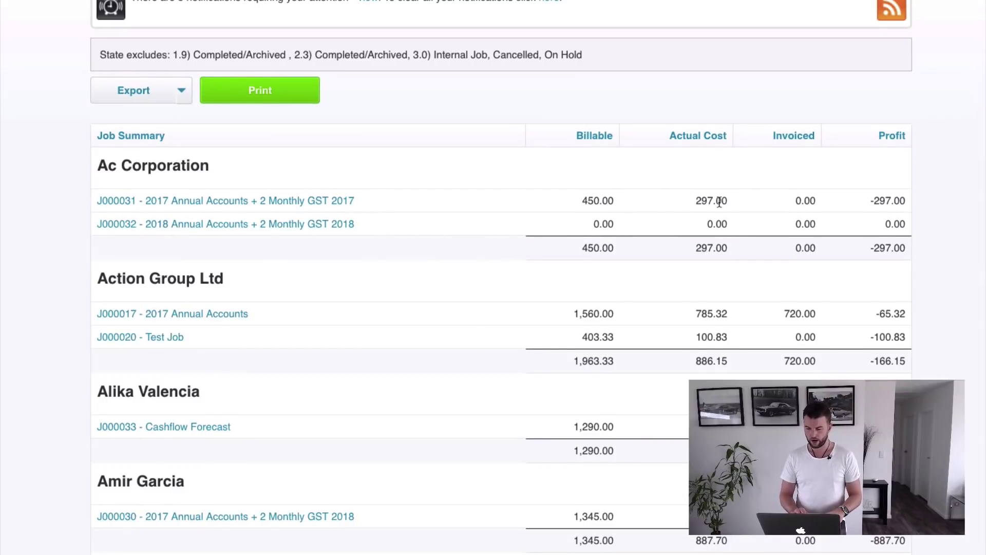
scroll(872, 250, "down", 1)
scroll(871, 247, "down", 3)
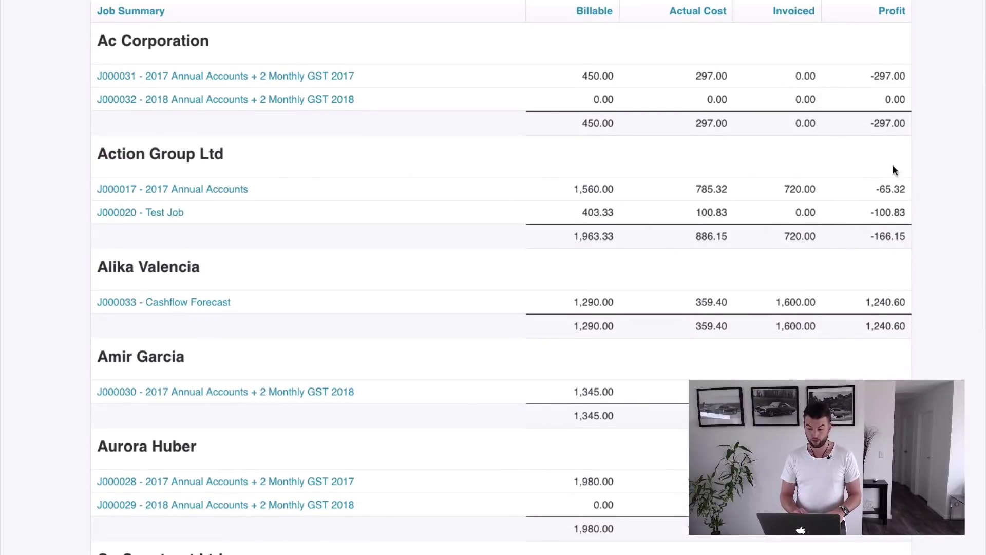
scroll(917, 185, "down", 3)
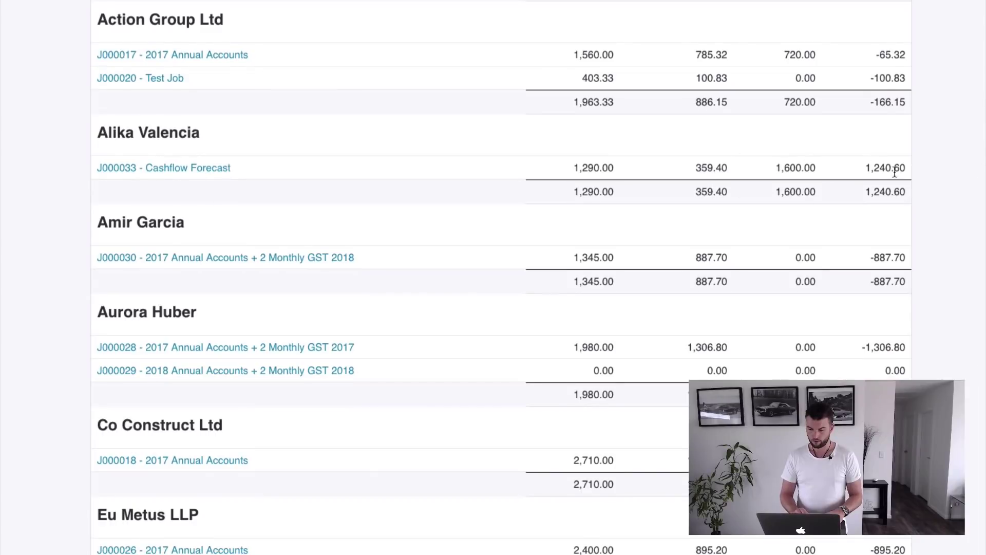
scroll(881, 186, "down", 10)
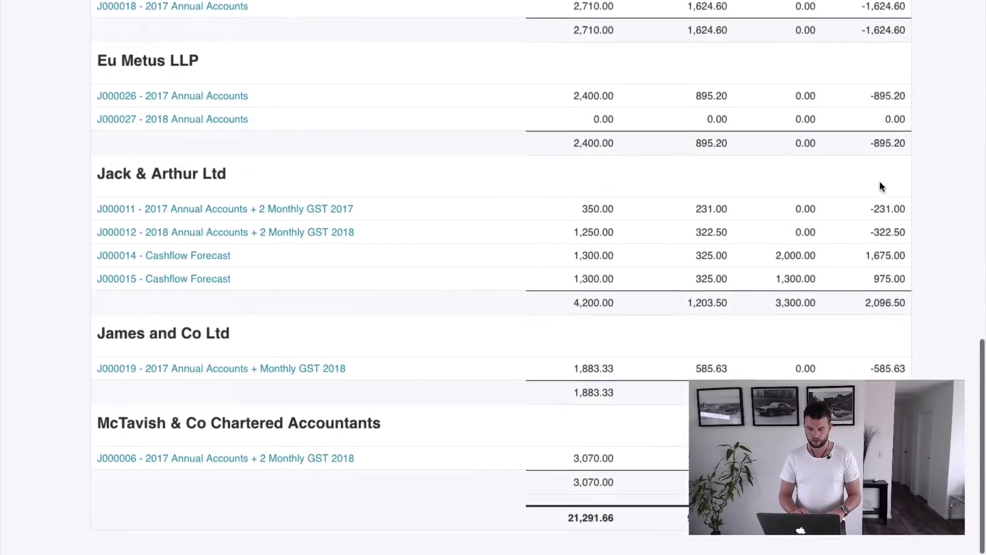
left_click_drag(861, 521, 907, 521)
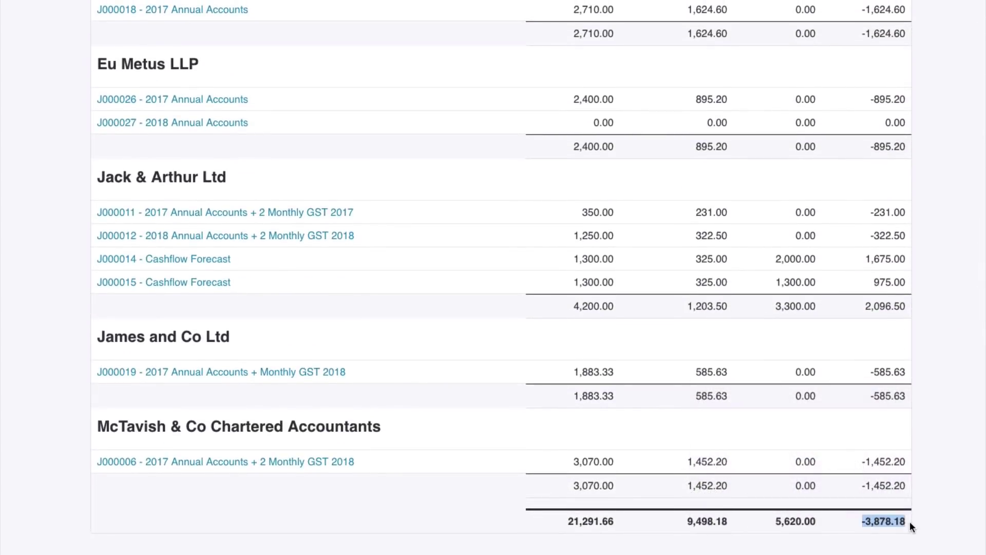
left_click(916, 519)
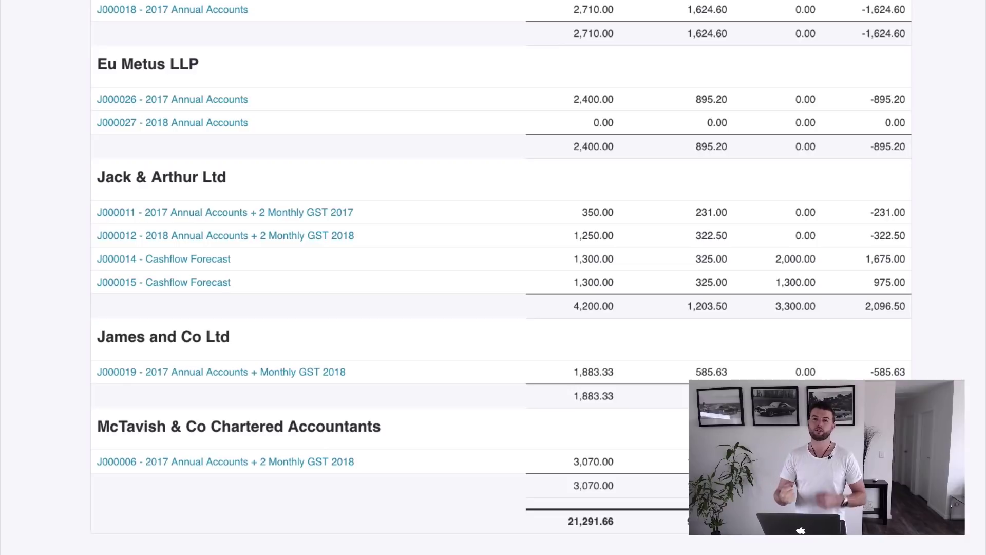
scroll(685, 479, "up", 1)
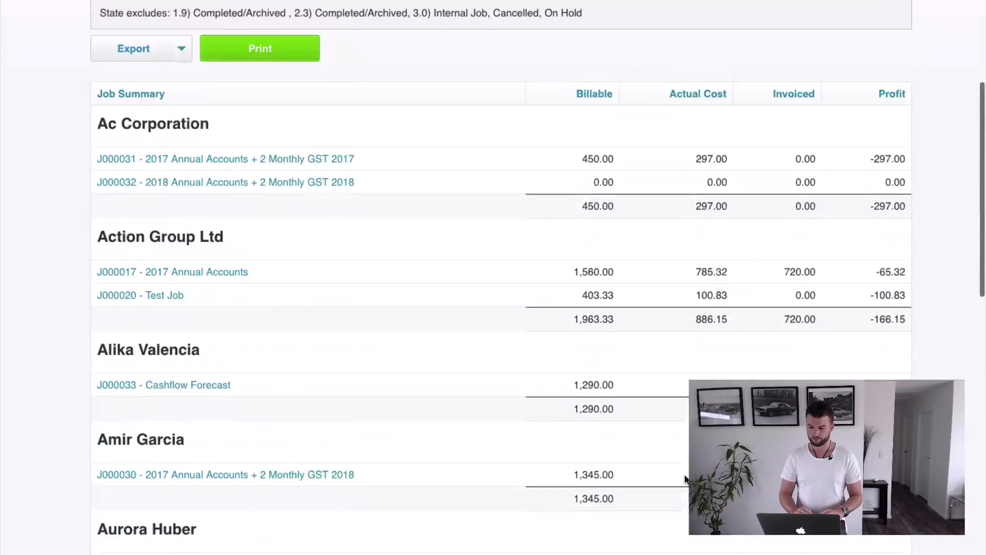
scroll(644, 297, "up", 3)
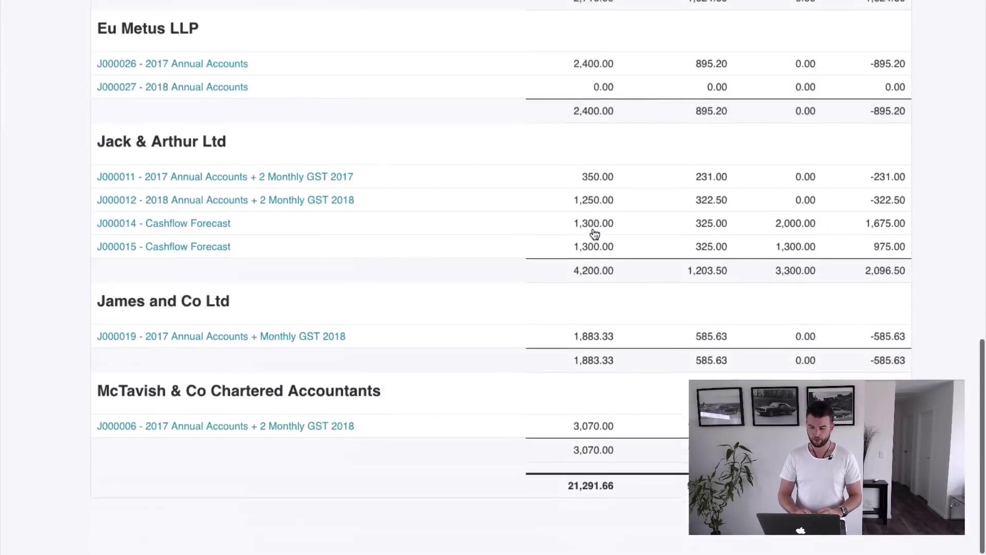
scroll(594, 234, "up", 1)
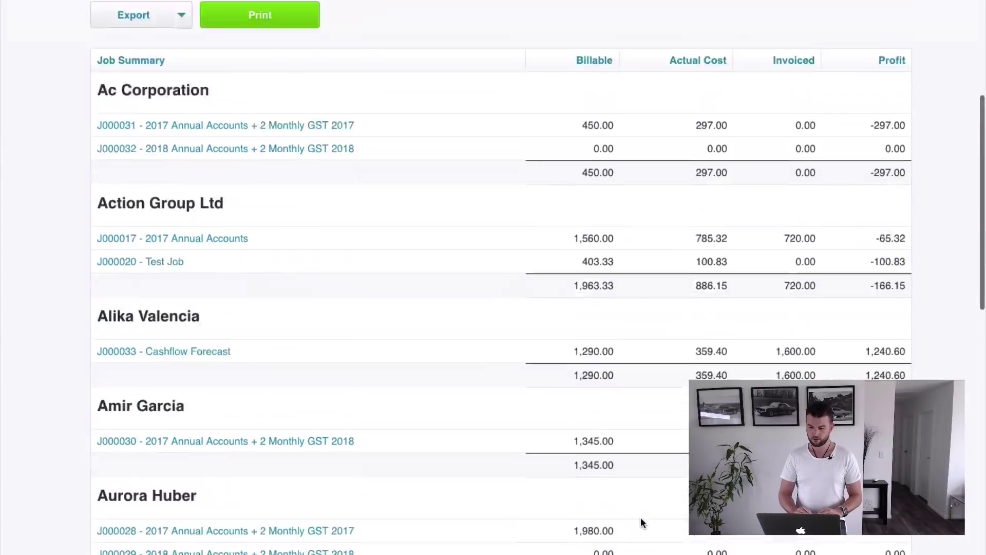
scroll(701, 289, "up", 5)
scroll(716, 346, "down", 15)
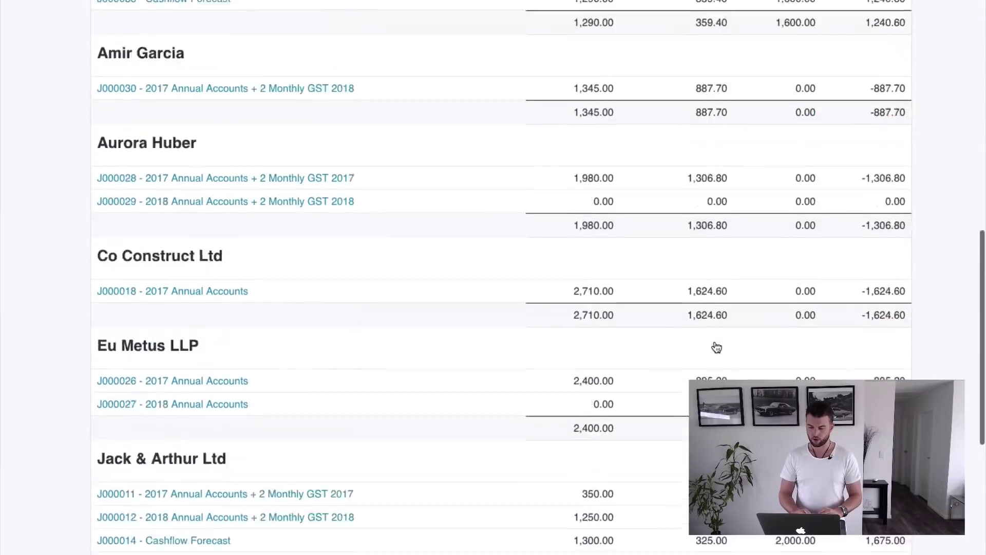
scroll(806, 159, "up", 15)
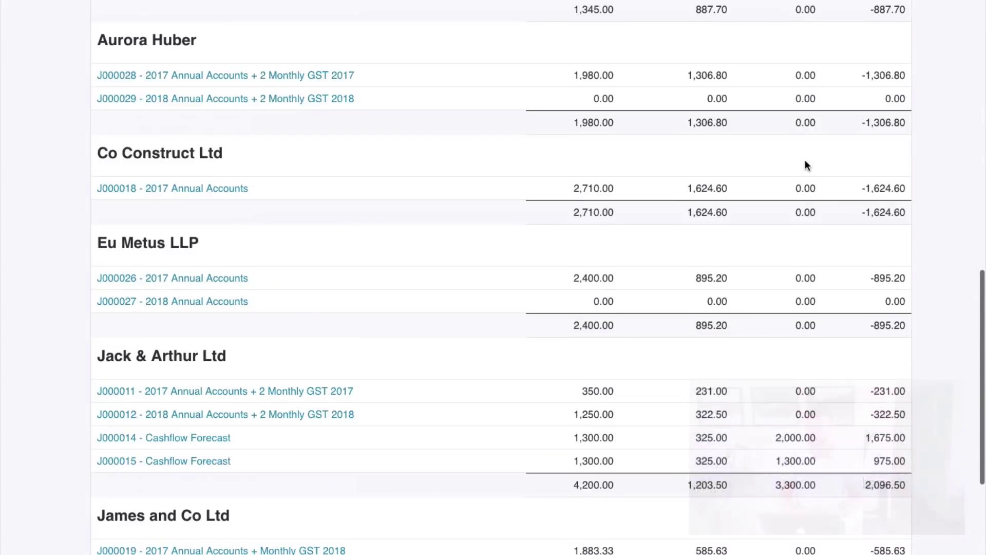
scroll(783, 282, "down", 15)
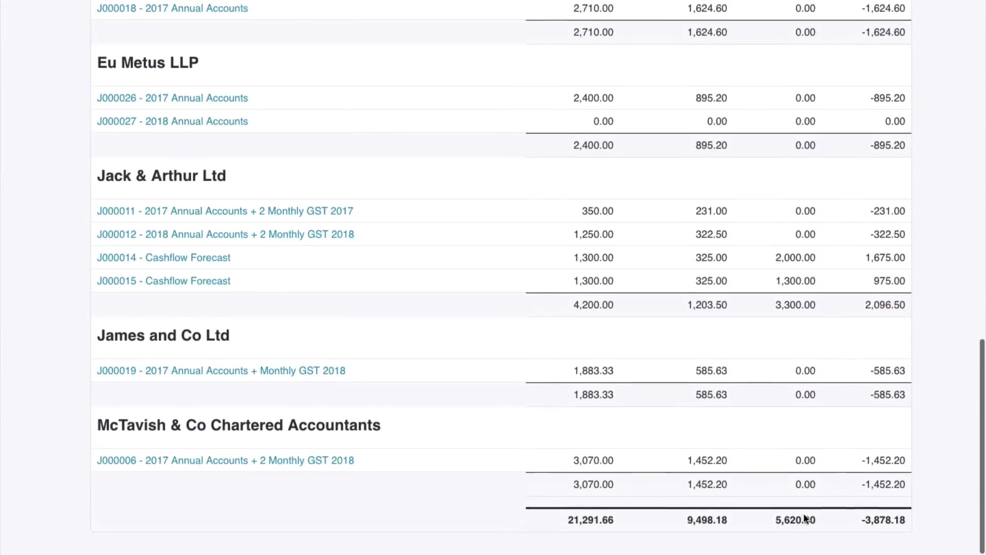